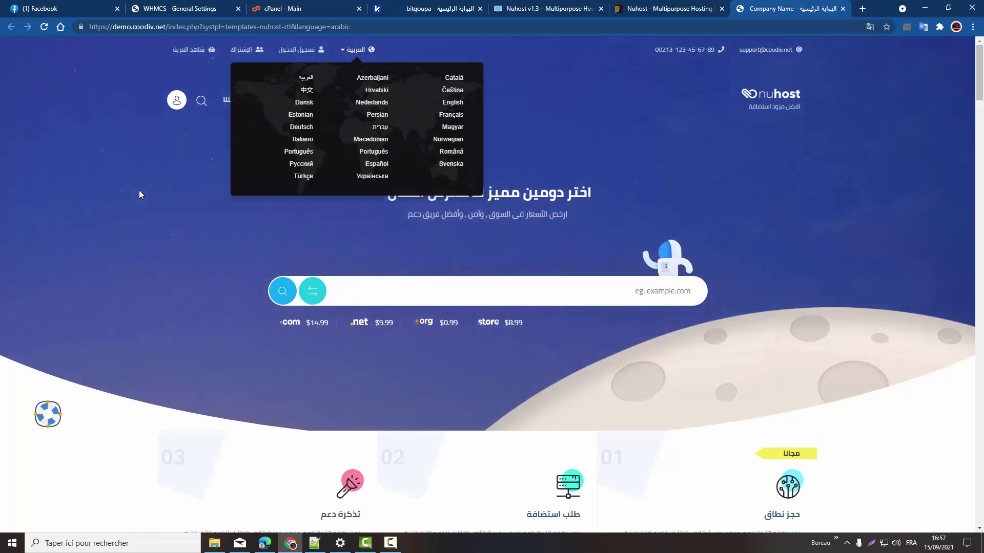
# Dismiss the language list on the Arabic Nuhost demo and preview its client login form
pyautogui.click(139, 194)
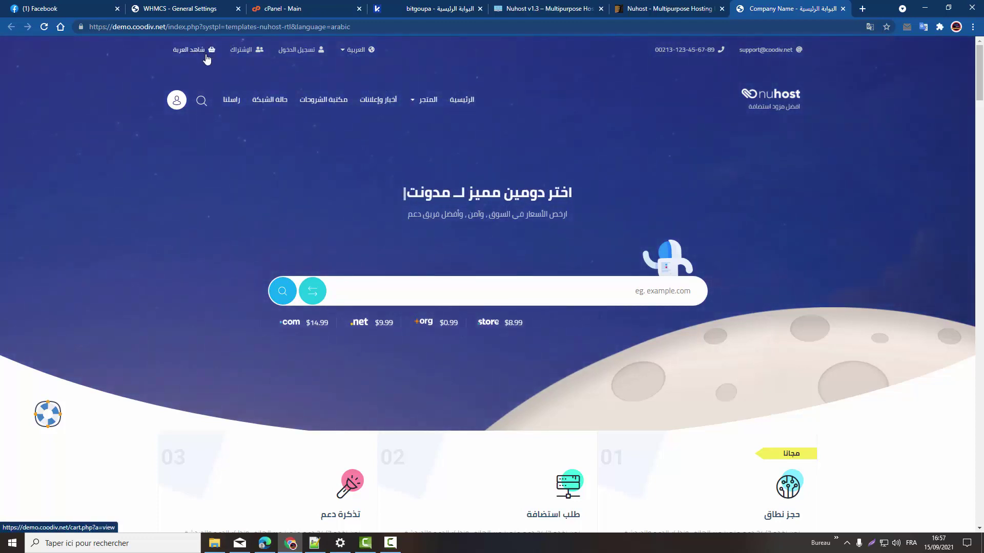
pyautogui.click(177, 99)
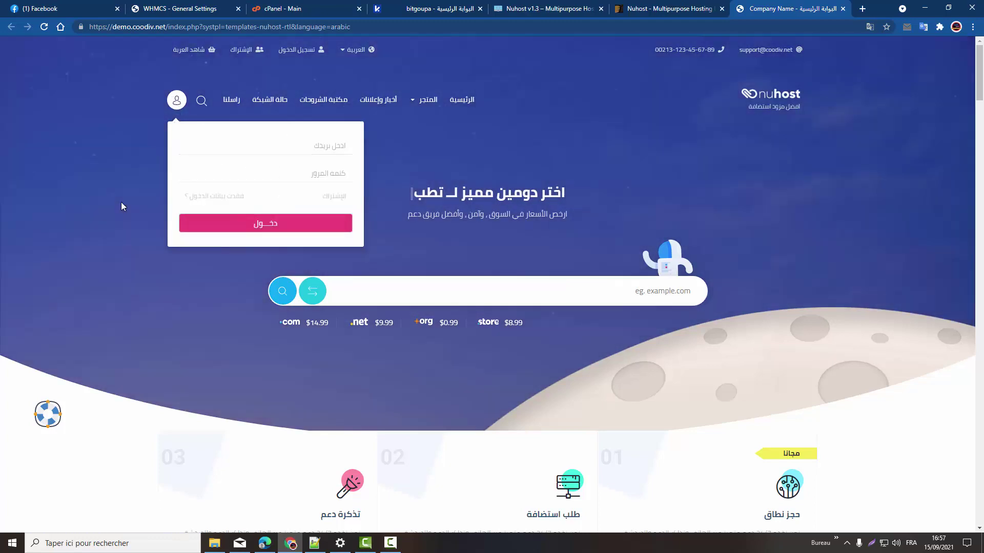
pyautogui.click(121, 202)
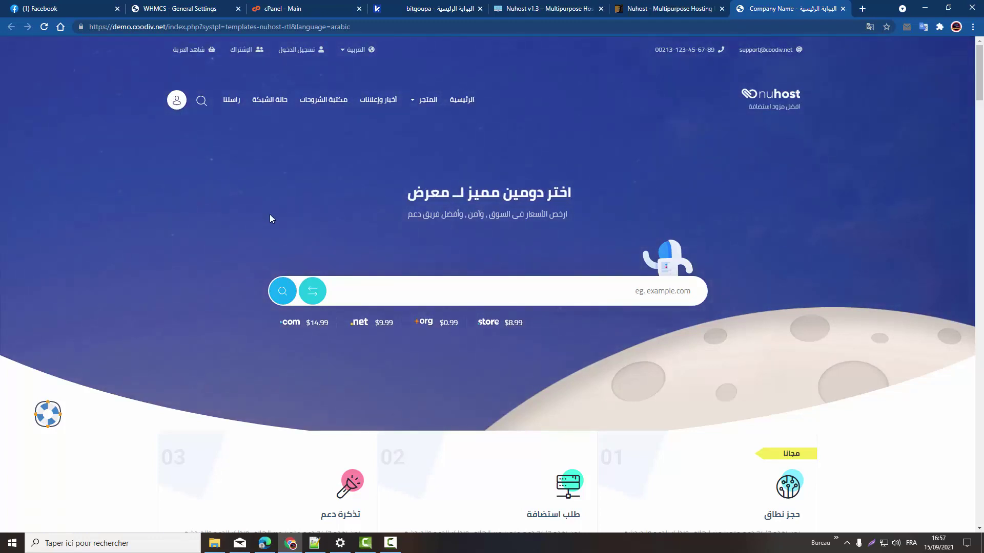
# Examine the demo home page's service sections and hosting plans, switching the plan prices between monthly and yearly
pyautogui.scroll(-1, 281, 225)
pyautogui.scroll(-4, 280, 225)
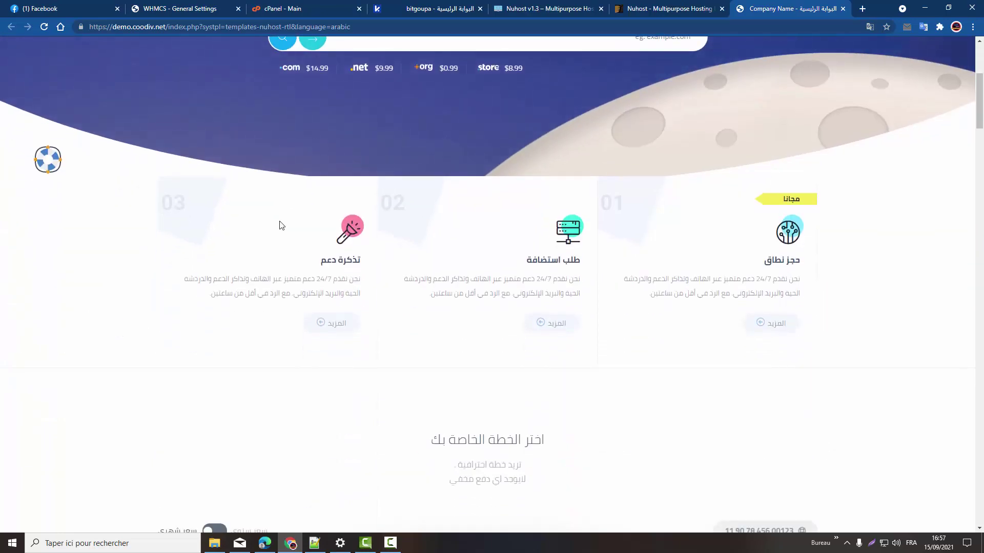
pyautogui.scroll(2, 281, 226)
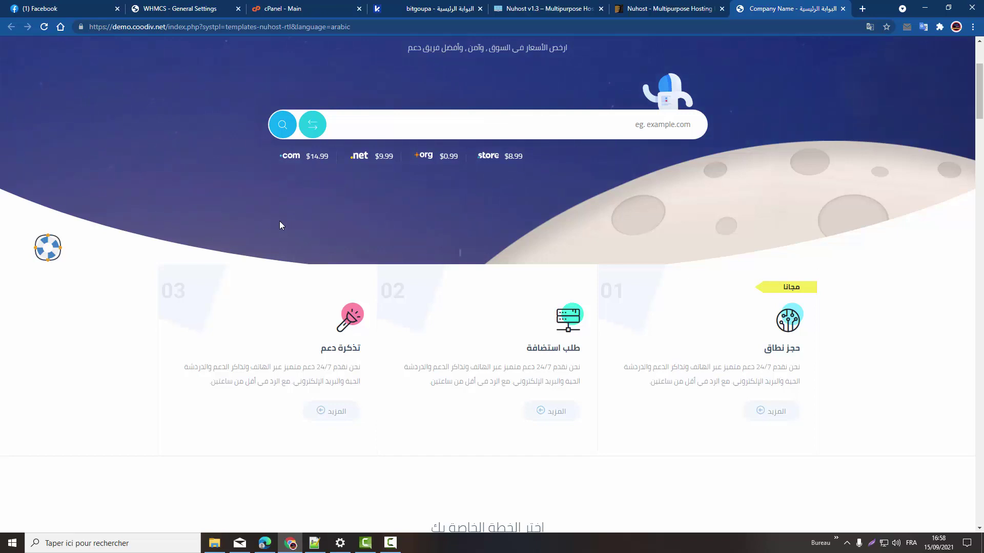
pyautogui.scroll(-5, 280, 226)
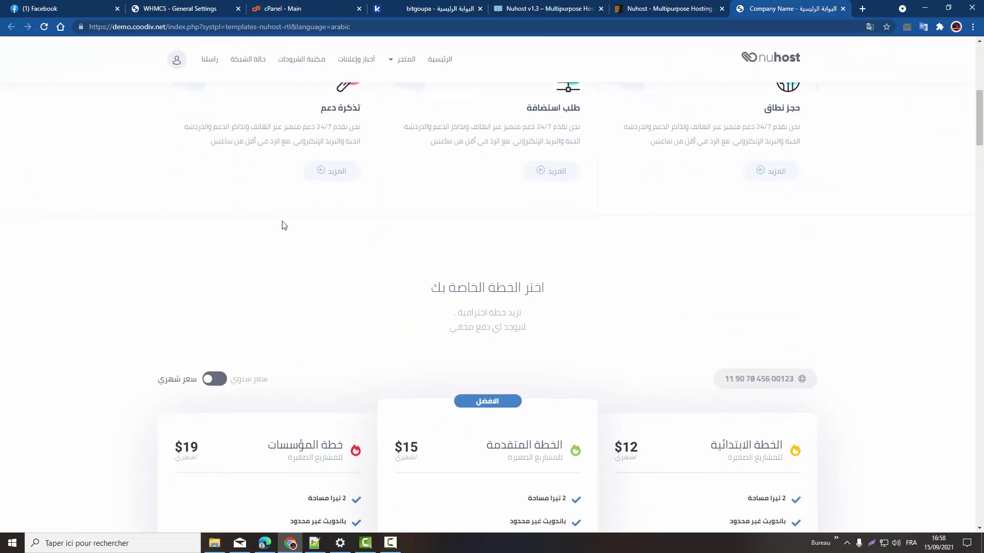
pyautogui.scroll(-4, 284, 225)
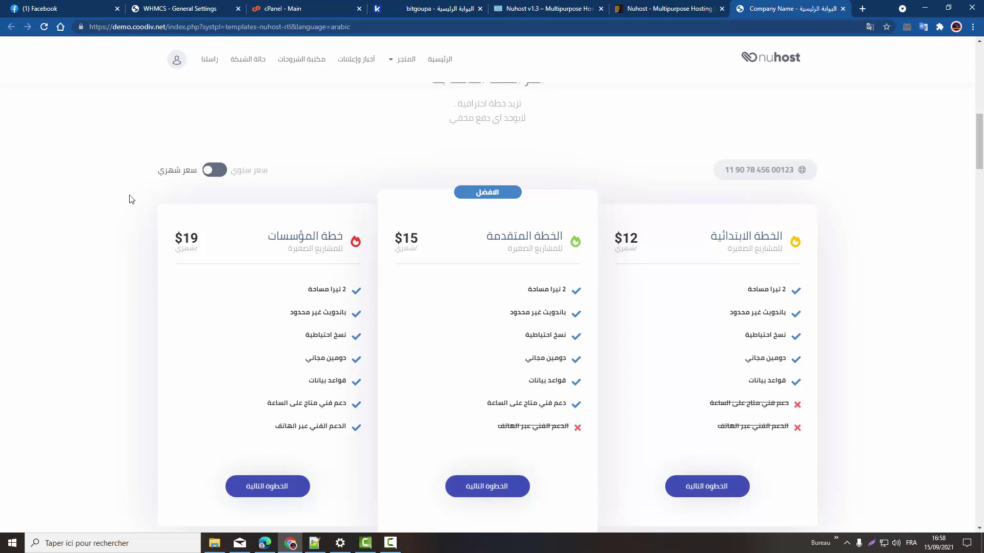
pyautogui.click(220, 177)
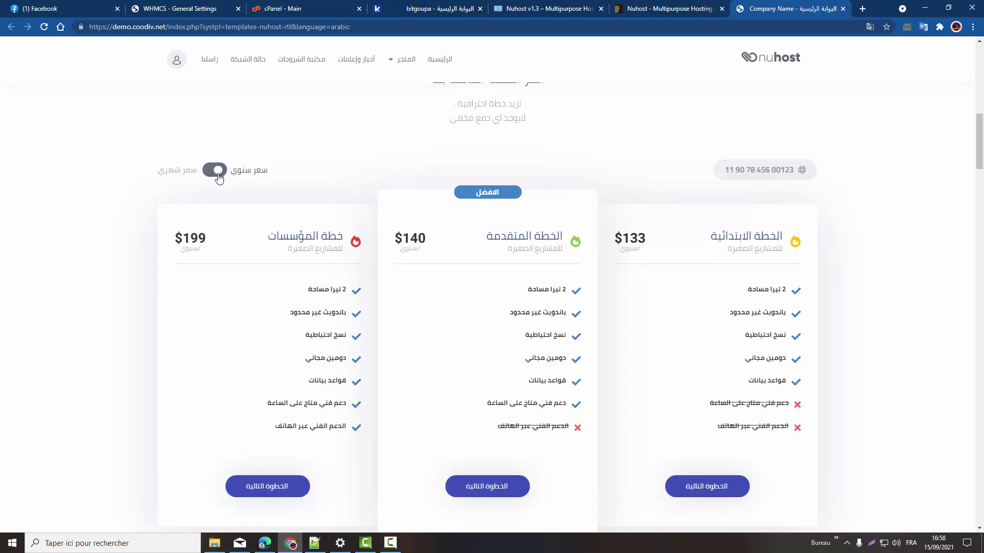
pyautogui.click(216, 173)
pyautogui.click(215, 172)
# Look over the demo's domain search and service sections again, and close the demo page
pyautogui.scroll(15, 128, 260)
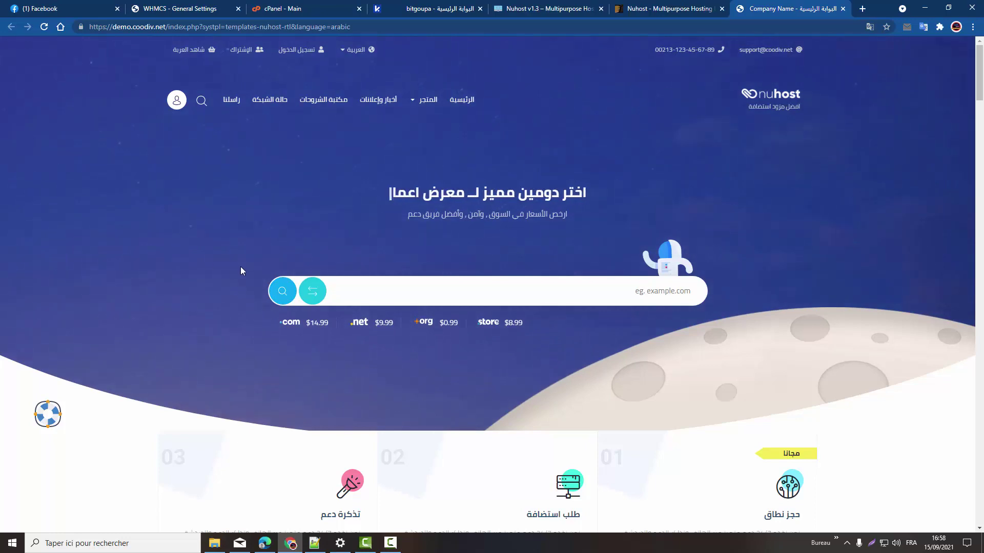
pyautogui.scroll(-7, 247, 286)
pyautogui.scroll(4, 248, 288)
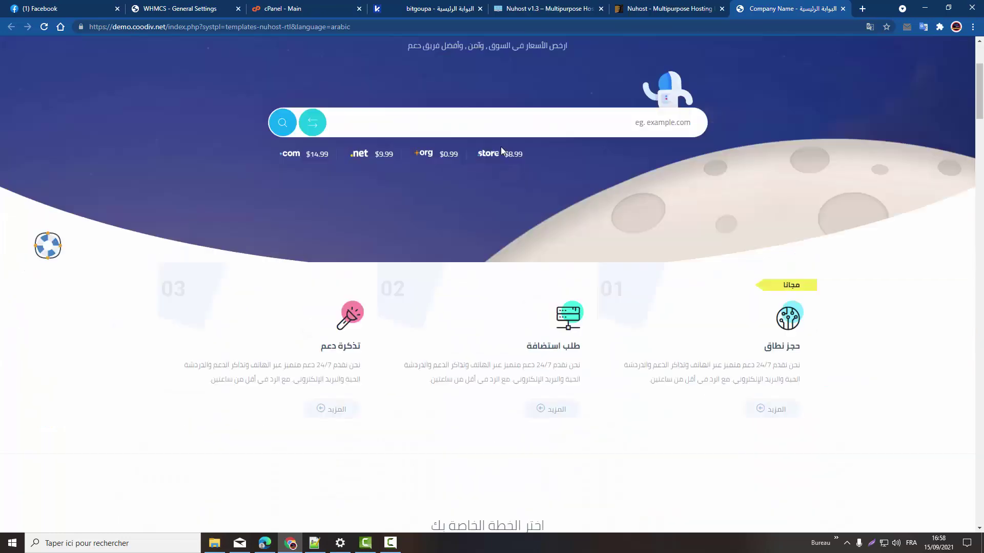
pyautogui.scroll(3, 500, 147)
pyautogui.click(843, 8)
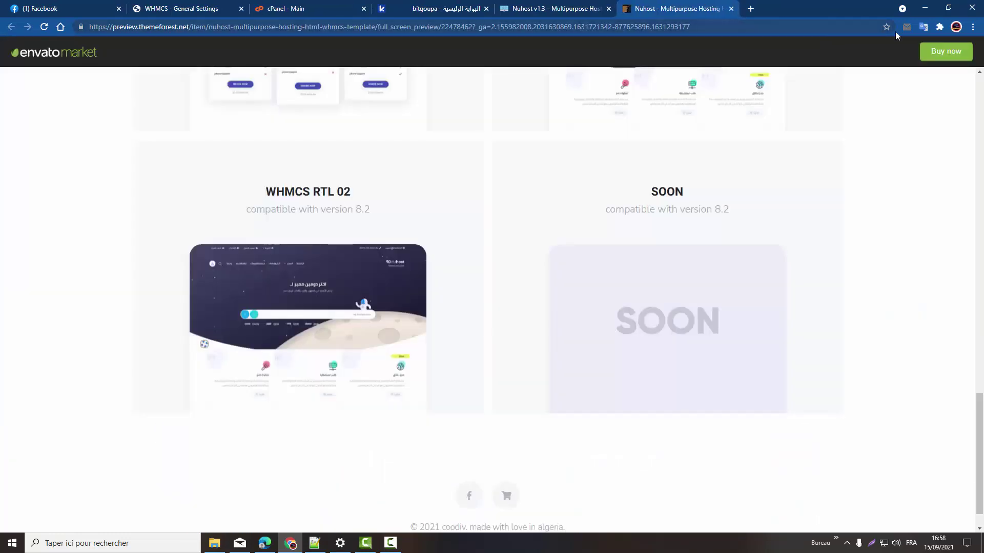
# Open the WHMCS_8.1.0 folder inside the desktop folder "templete whmcs" to review the template folders
pyautogui.click(925, 8)
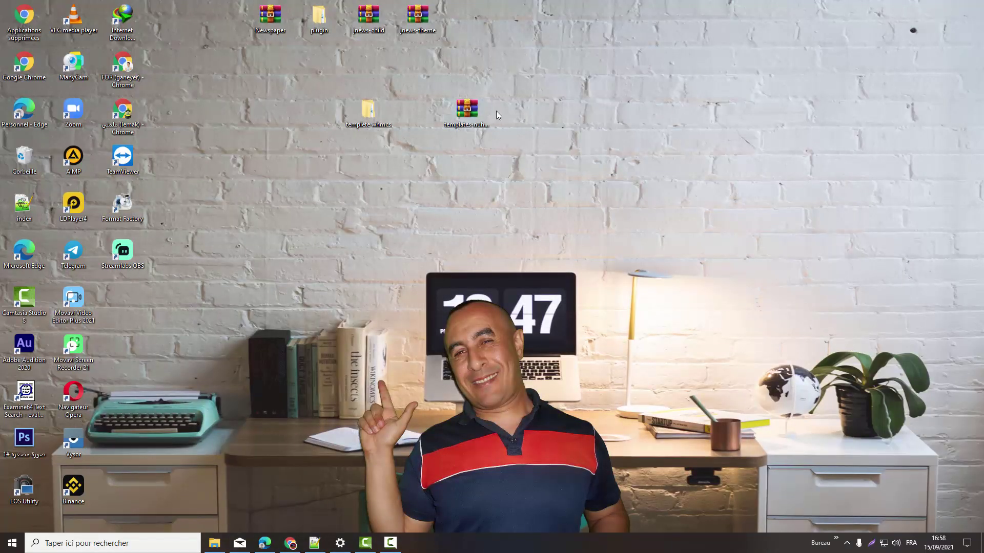
pyautogui.doubleClick(369, 110)
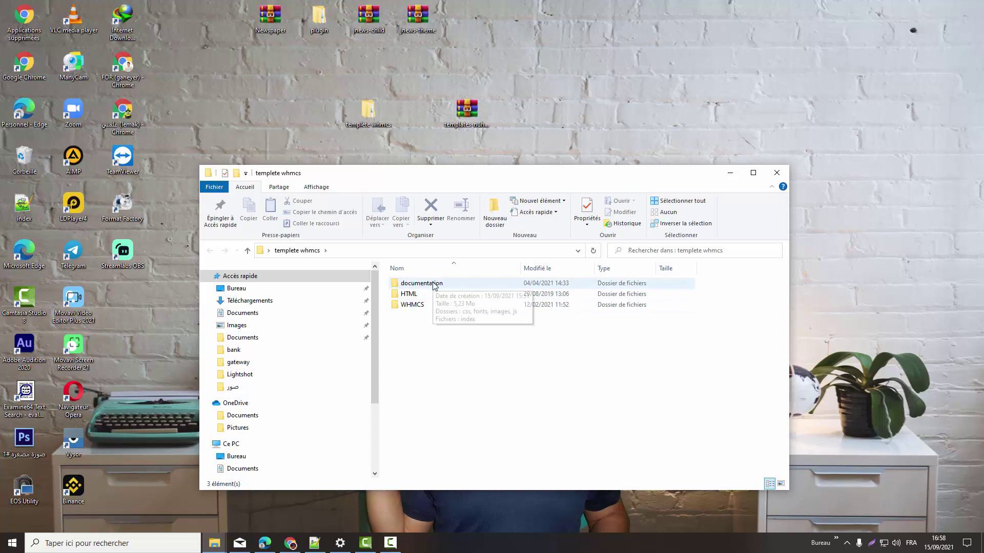
pyautogui.doubleClick(407, 306)
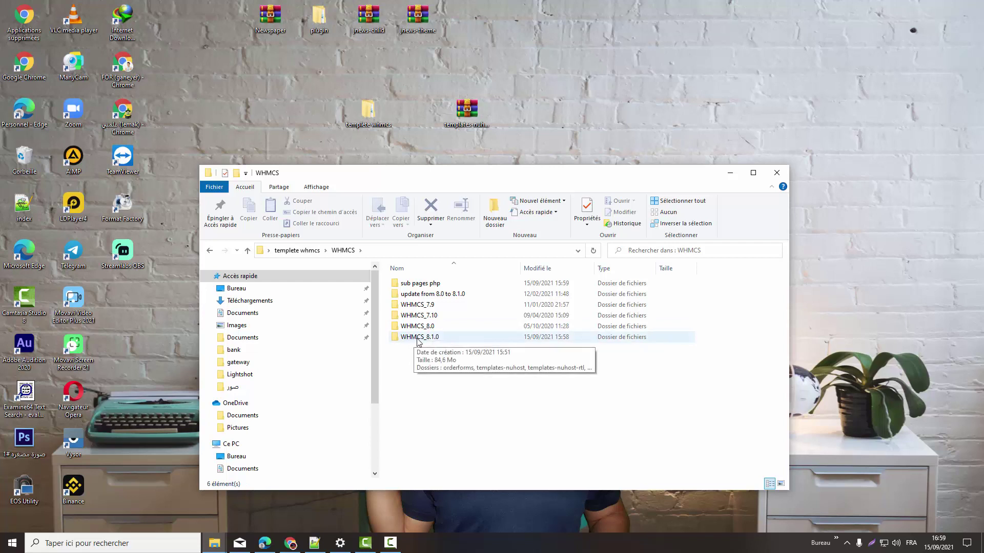
pyautogui.doubleClick(413, 338)
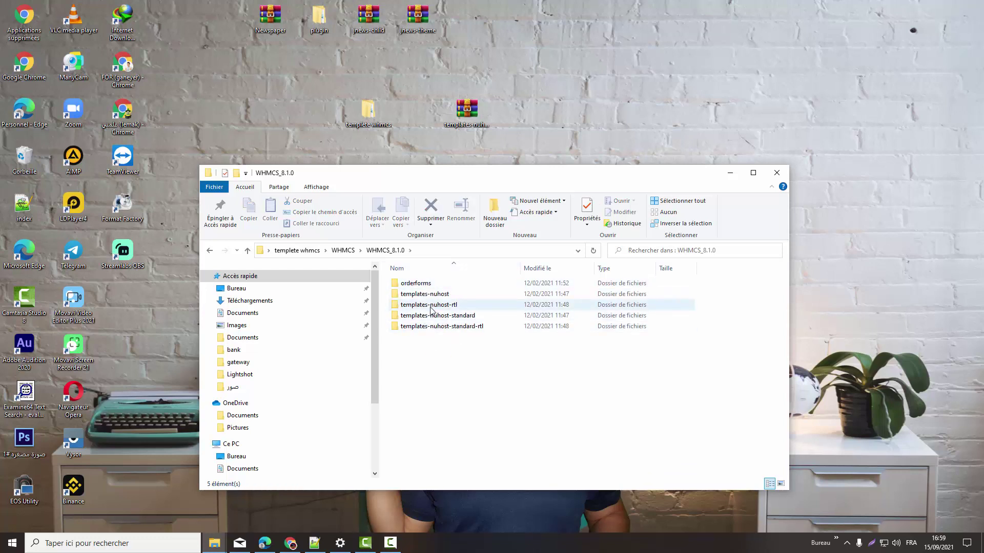
pyautogui.moveTo(424, 312)
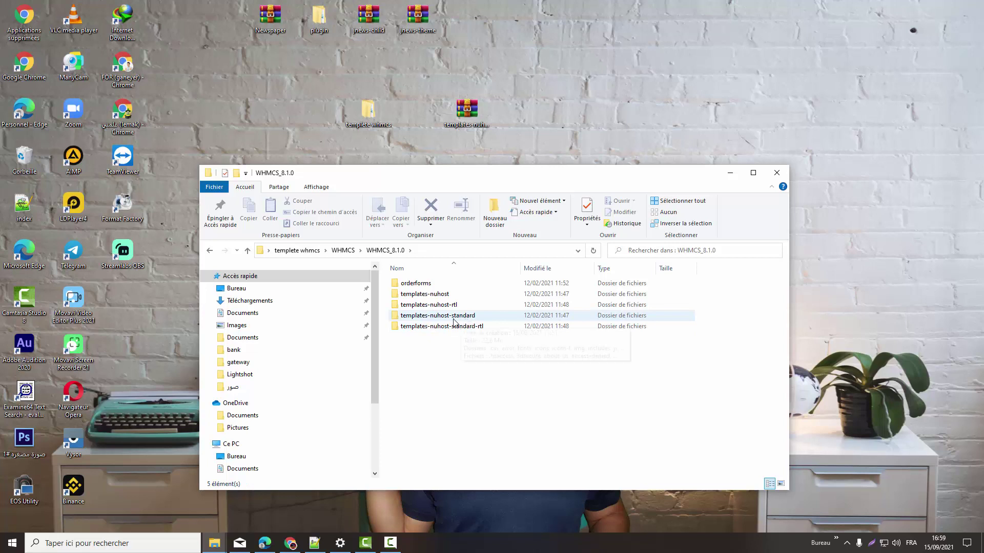
pyautogui.moveTo(456, 321)
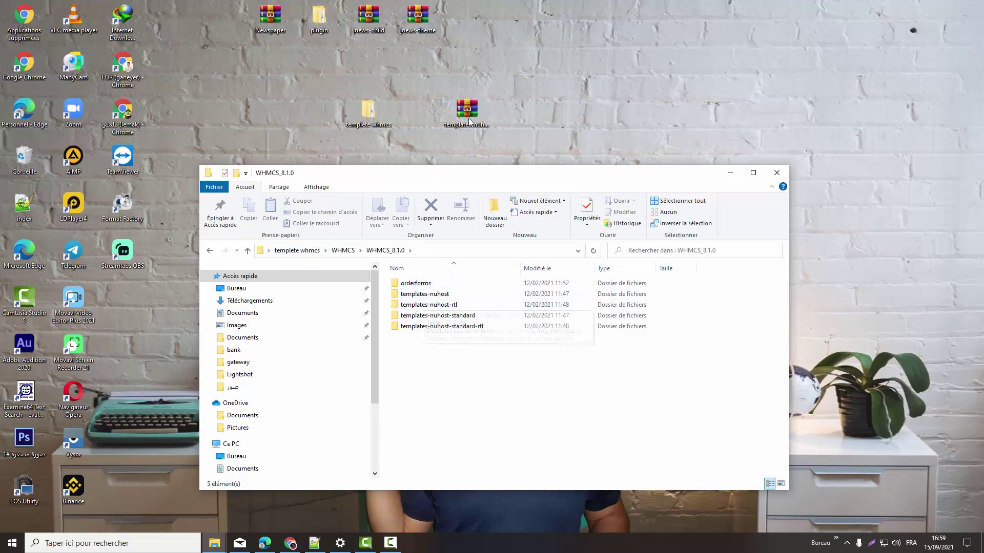
# Switch to cPanel in the browser and open the public_html/templates folder in File Manager
pyautogui.click(298, 545)
pyautogui.click(286, 12)
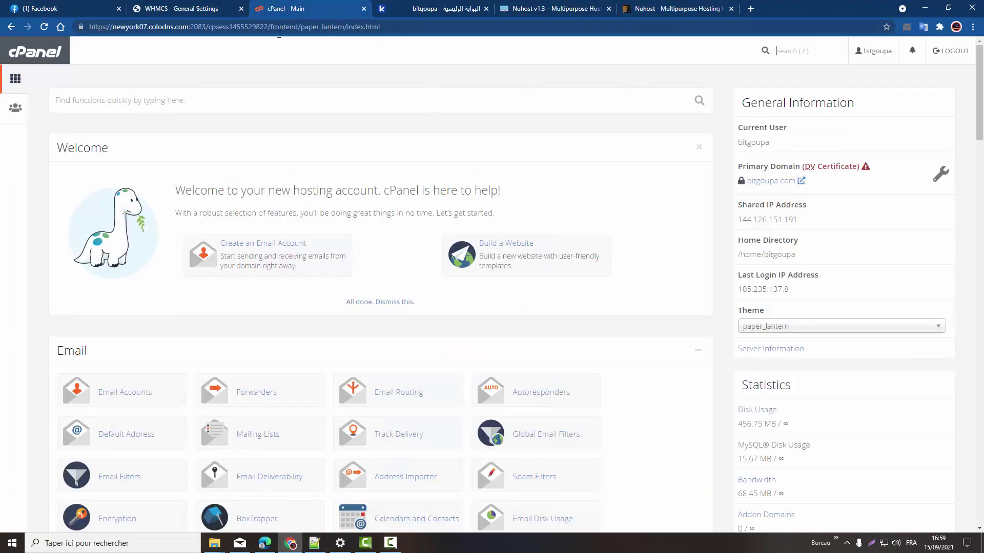
pyautogui.scroll(-7, 336, 358)
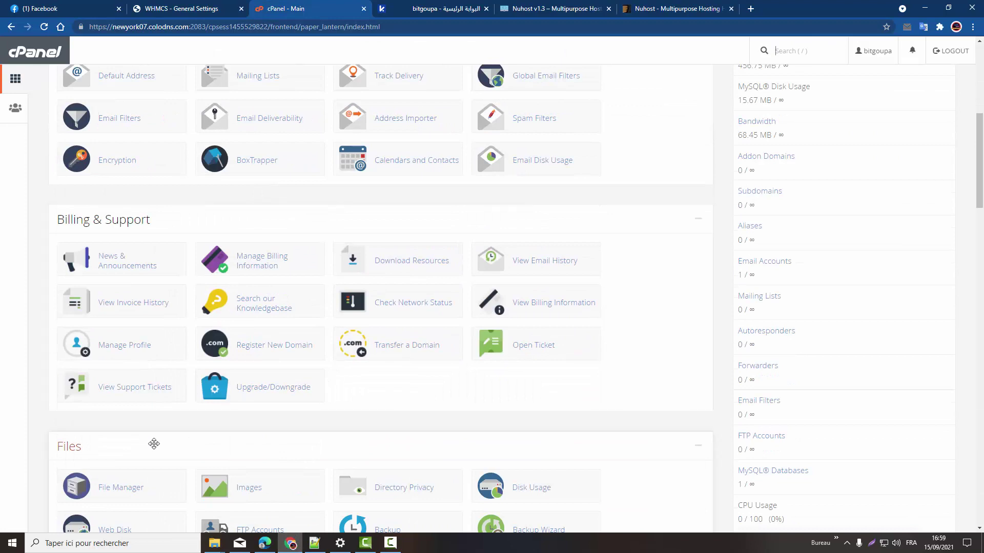
pyautogui.scroll(-2, 154, 442)
pyautogui.click(132, 388)
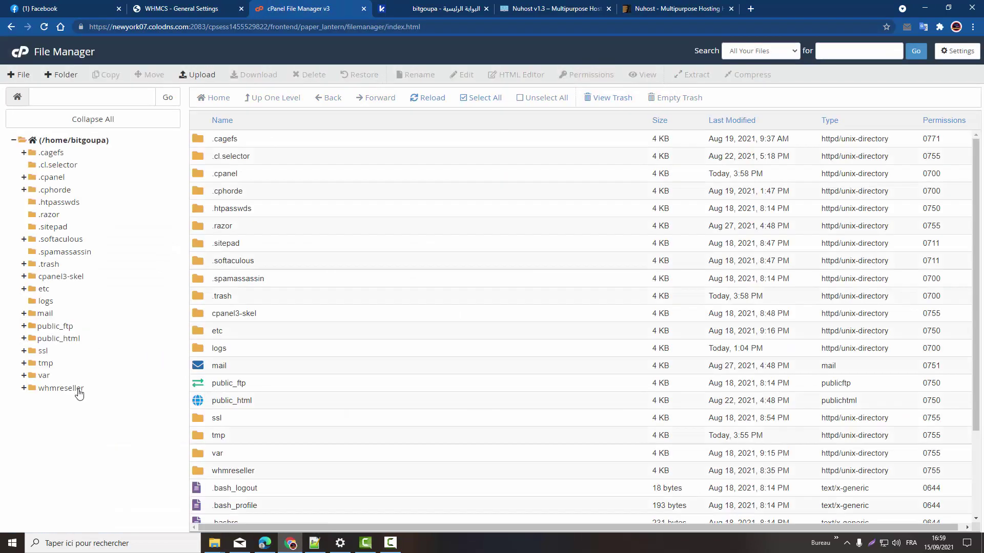
pyautogui.click(66, 339)
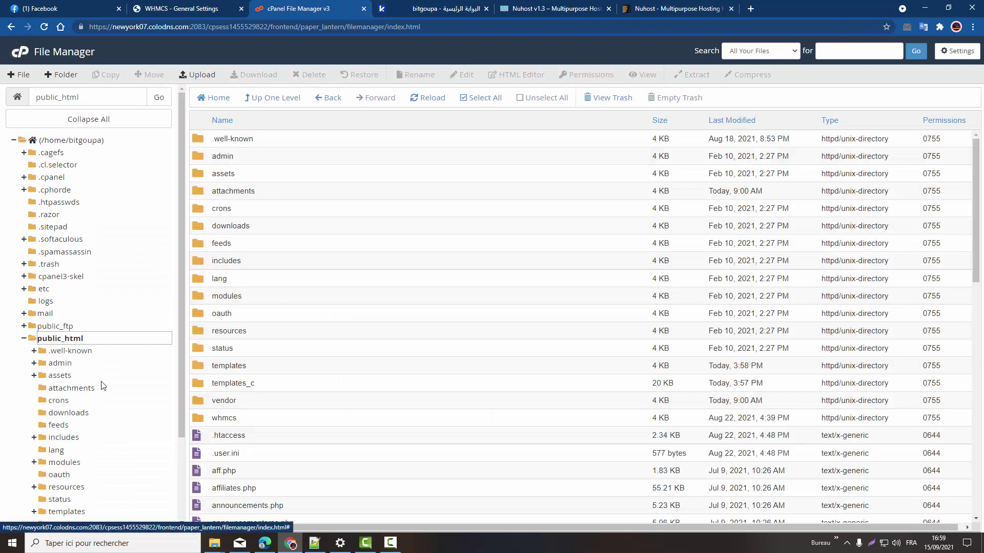
pyautogui.doubleClick(197, 367)
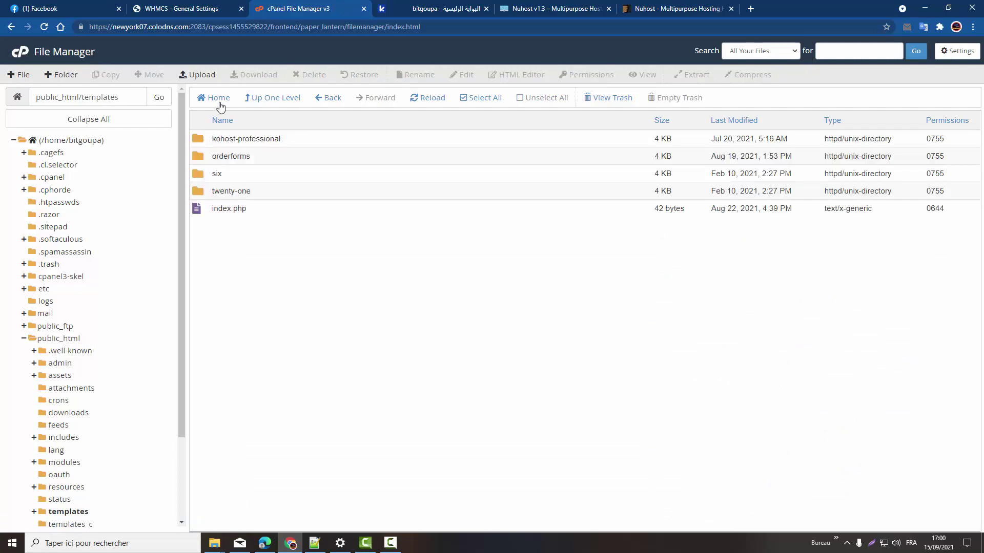
# Upload templates-nuhost-rtl.zip from the desktop to the public_html/templates folder
pyautogui.click(201, 75)
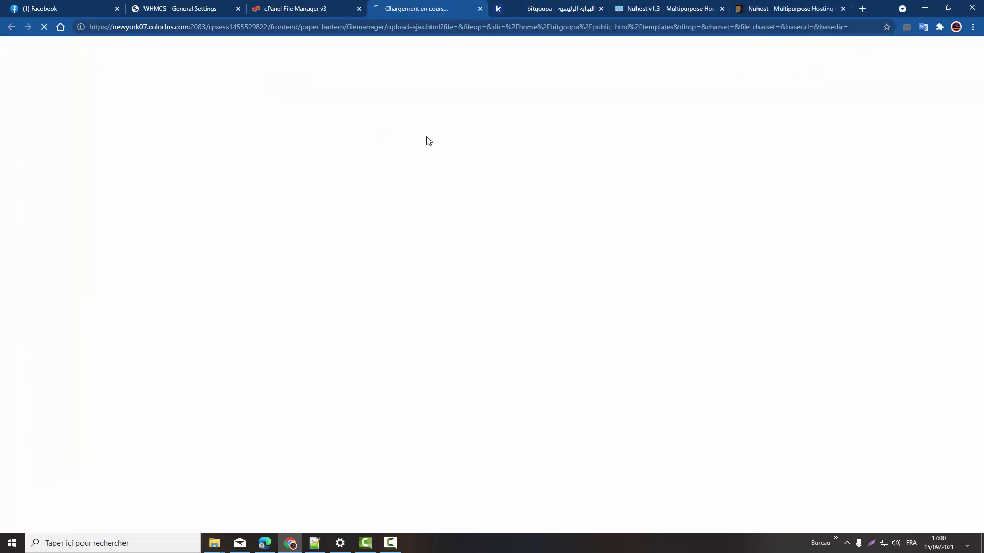
pyautogui.click(948, 7)
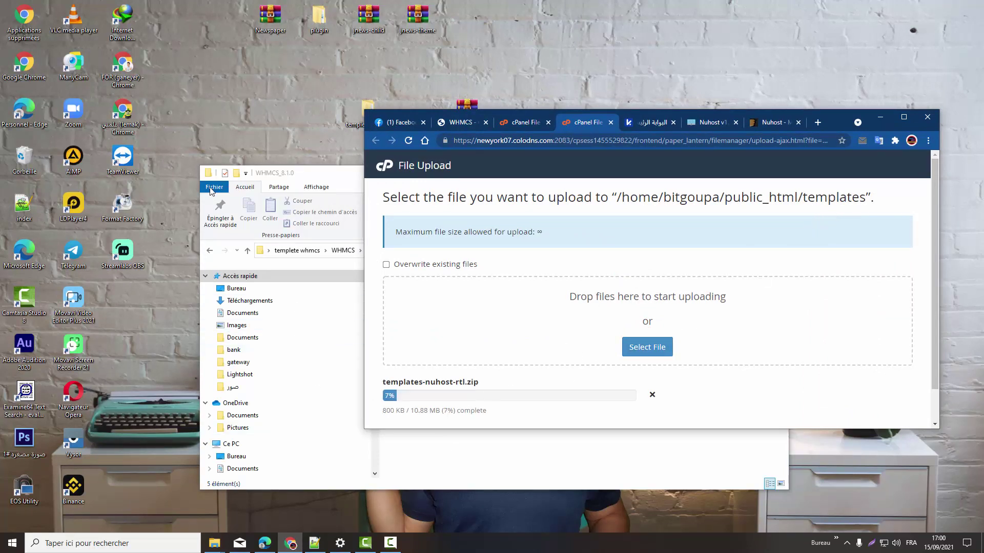
pyautogui.click(247, 139)
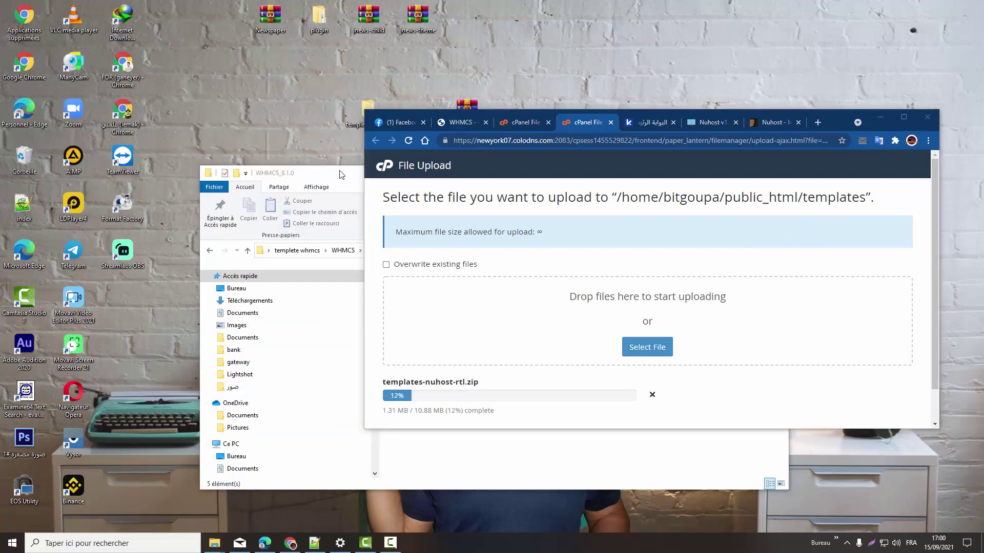
# In the local WHMCS template's "sub pages php" folder, compress all six PHP files into the ZIP archive "sub pages php.zip"
pyautogui.click(882, 117)
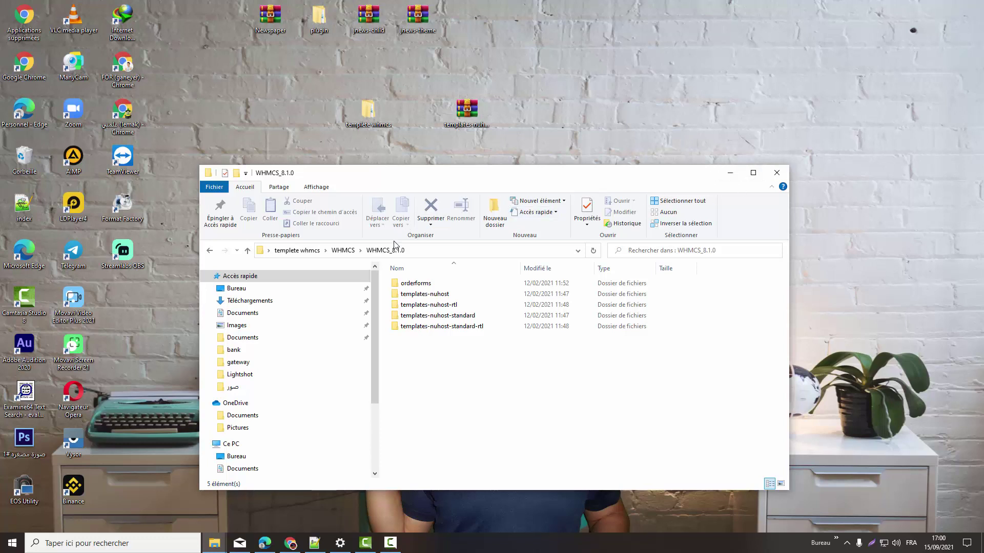
pyautogui.click(349, 252)
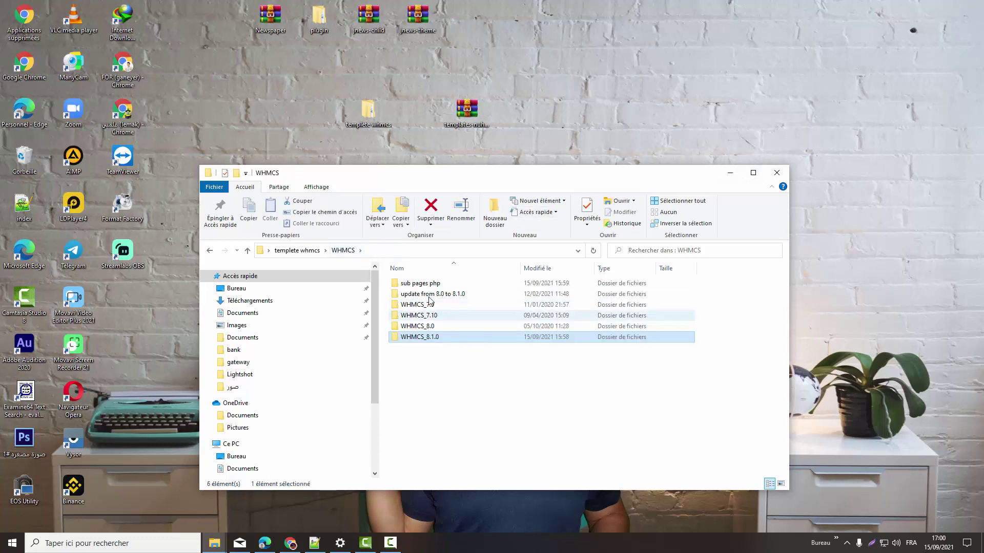
pyautogui.doubleClick(405, 285)
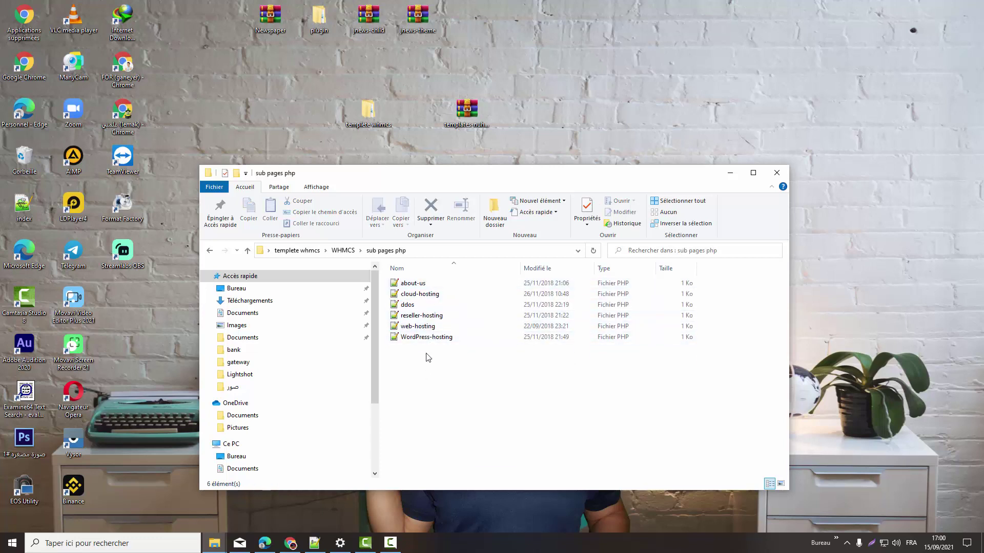
pyautogui.moveTo(426, 356); pyautogui.dragTo(447, 277)
pyautogui.rightClick(448, 300)
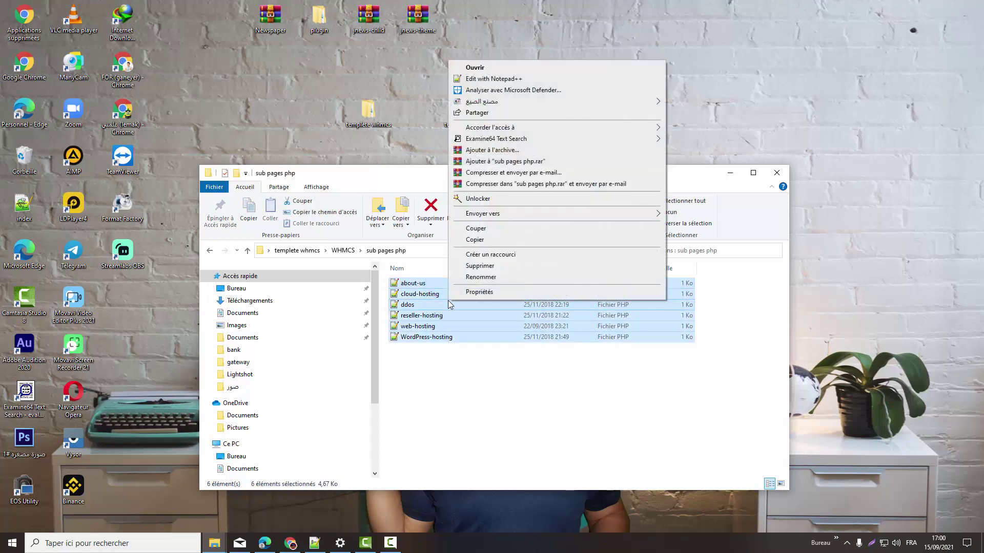
pyautogui.click(488, 150)
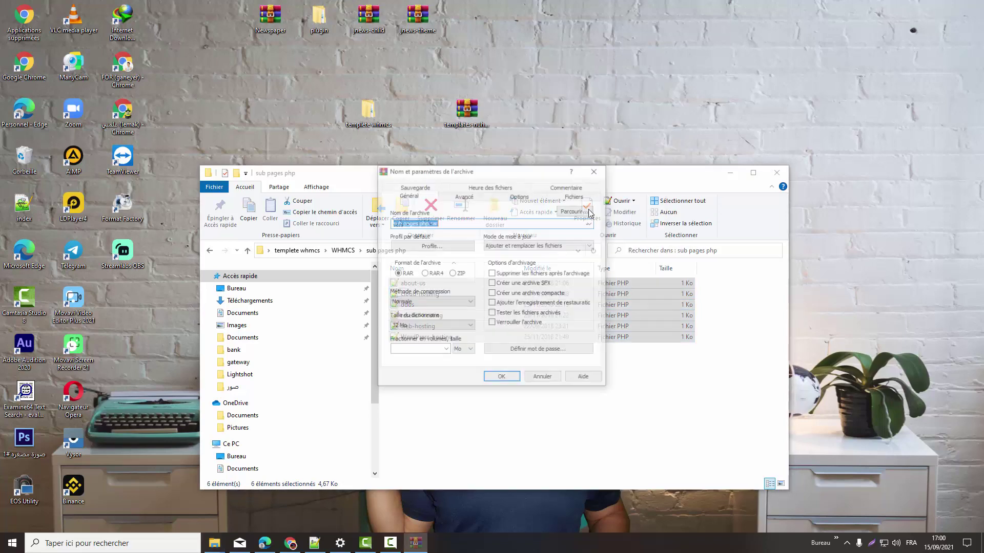
pyautogui.click(452, 274)
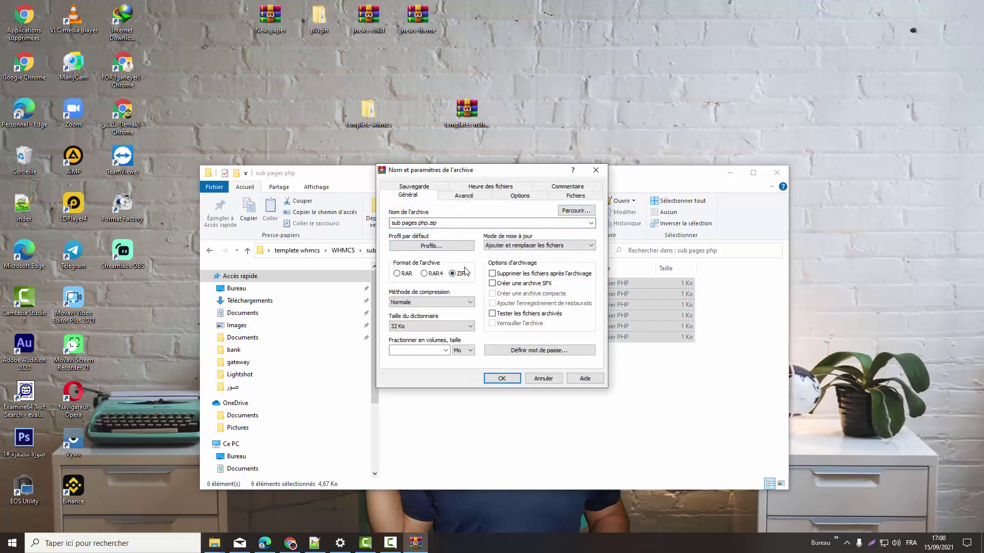
pyautogui.click(501, 382)
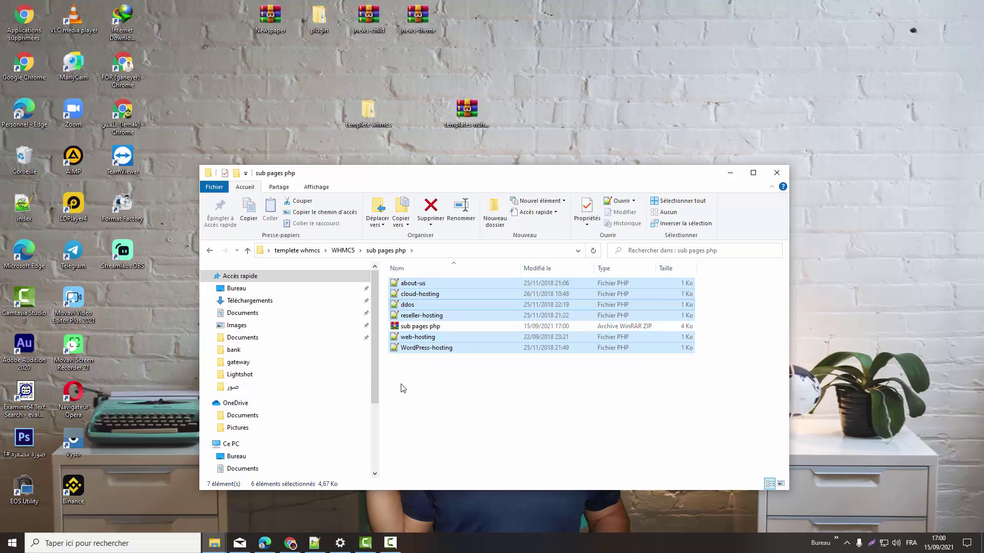
# Go back to the upload page in the browser and return to the public_html/templates folder
pyautogui.click(290, 543)
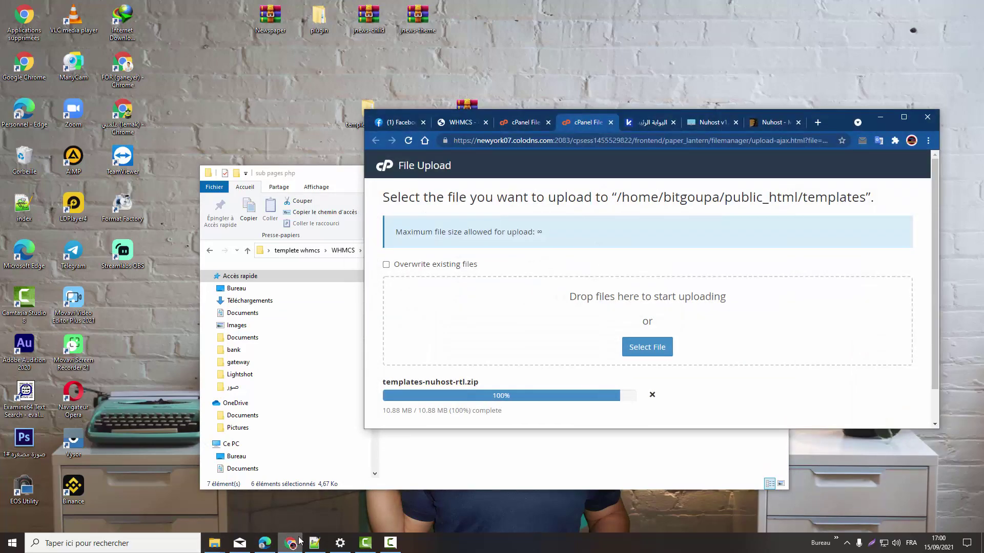
pyautogui.click(904, 117)
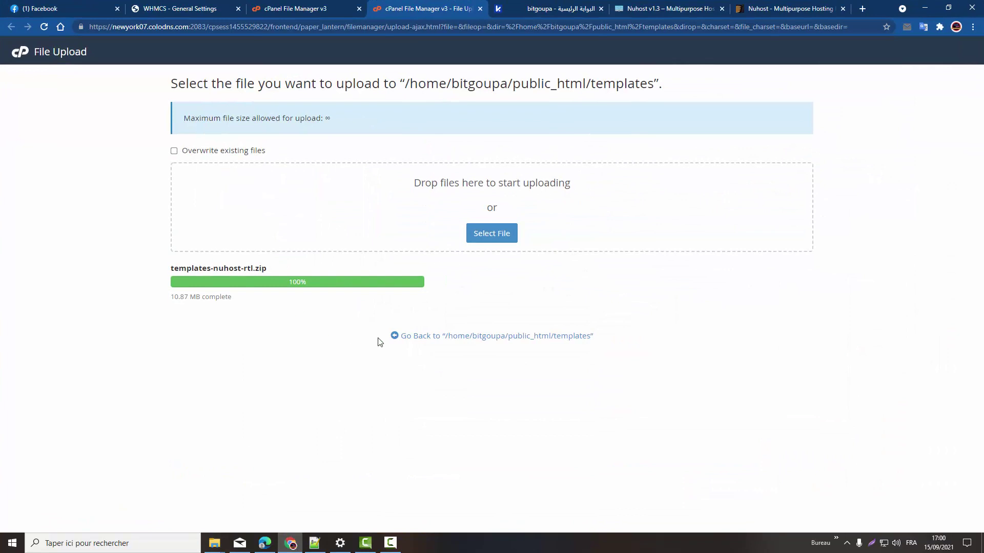
pyautogui.click(450, 337)
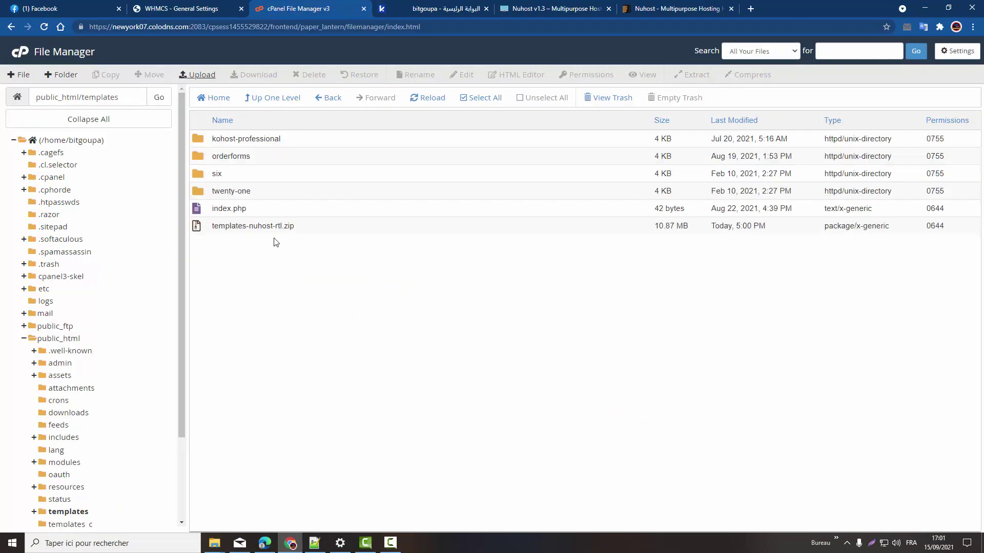
# Extract templates-nuhost-rtl.zip into the public_html/templates folder and dismiss the extraction results
pyautogui.click(275, 226)
pyautogui.rightClick(275, 226)
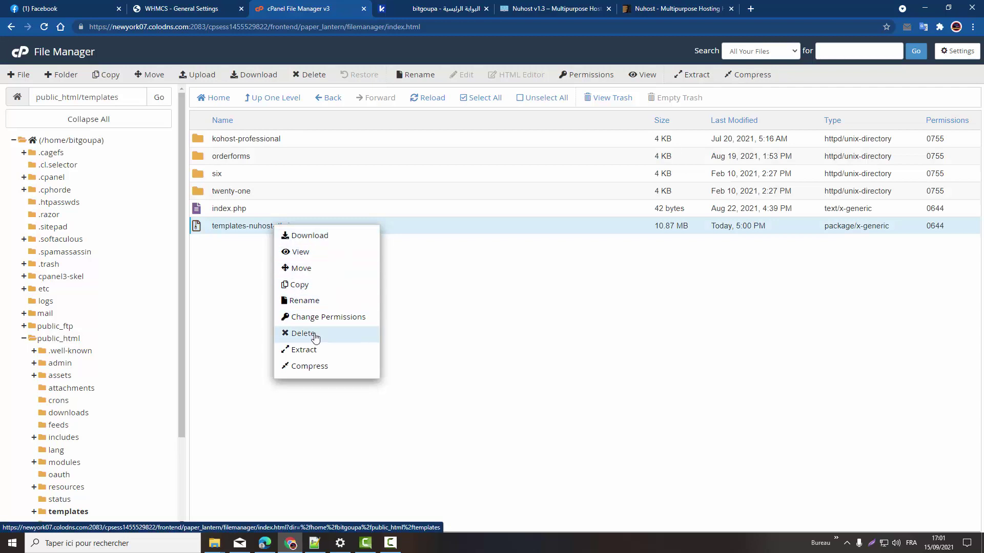
pyautogui.click(316, 350)
pyautogui.click(558, 343)
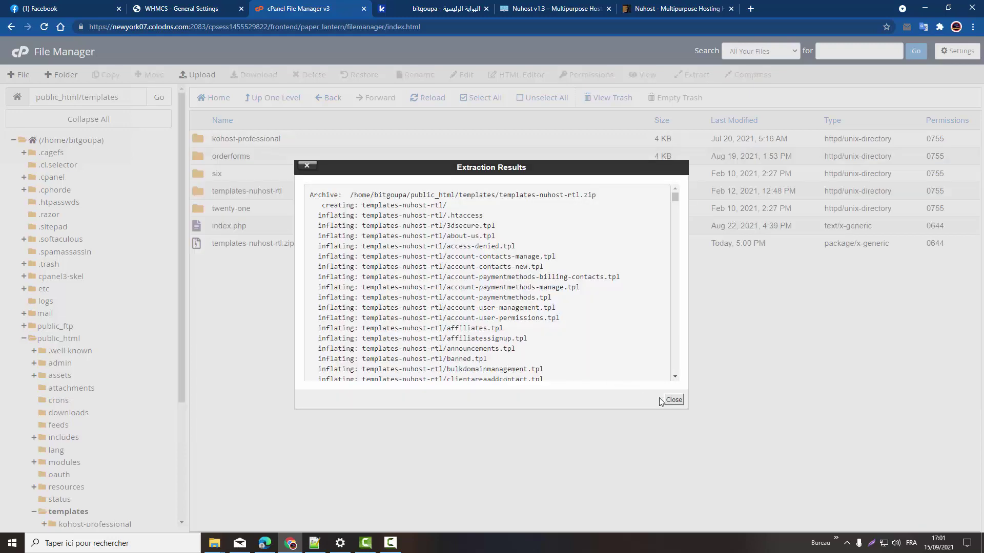
pyautogui.click(674, 399)
# Move the templates-nuhost-rtl.zip archive in public_html/templates to the trash
pyautogui.rightClick(257, 247)
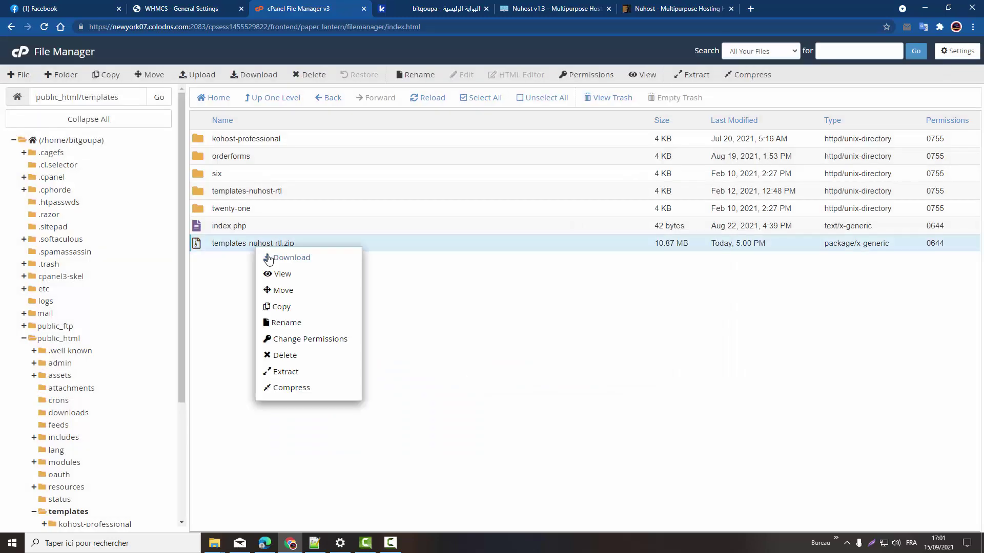
pyautogui.click(314, 354)
pyautogui.click(585, 319)
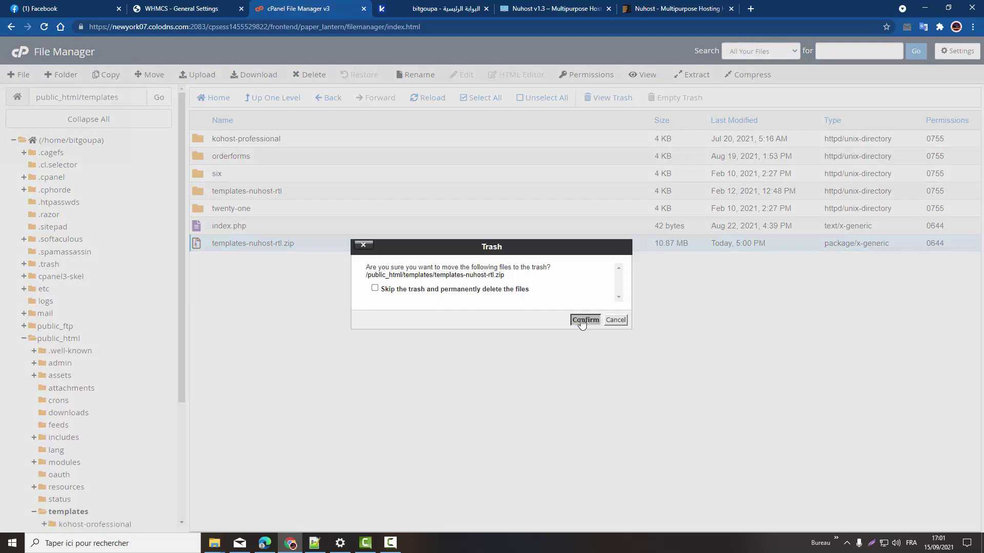
# Switch to the WHMCS admin area and open General Settings, filling in the saved admin password to confirm access
pyautogui.click(204, 7)
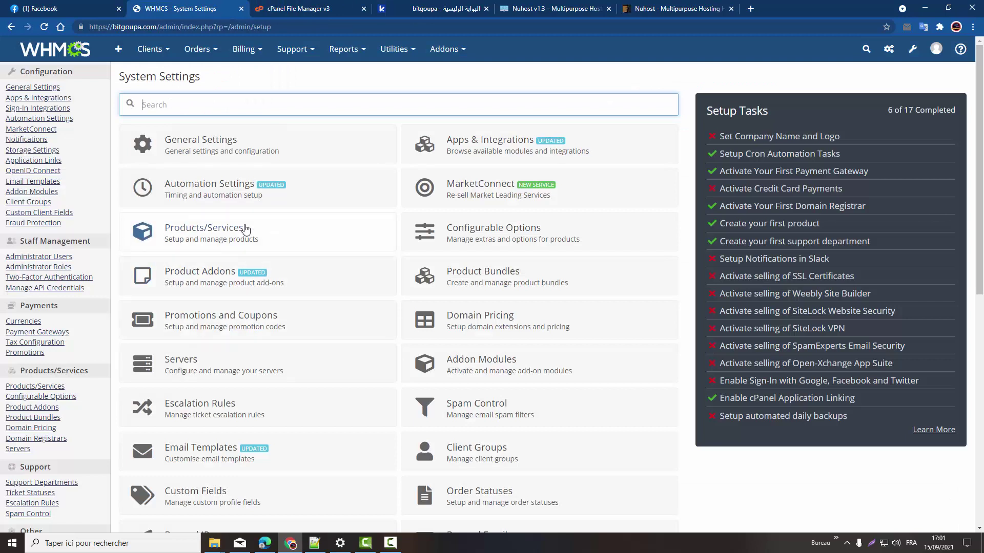
pyautogui.click(195, 146)
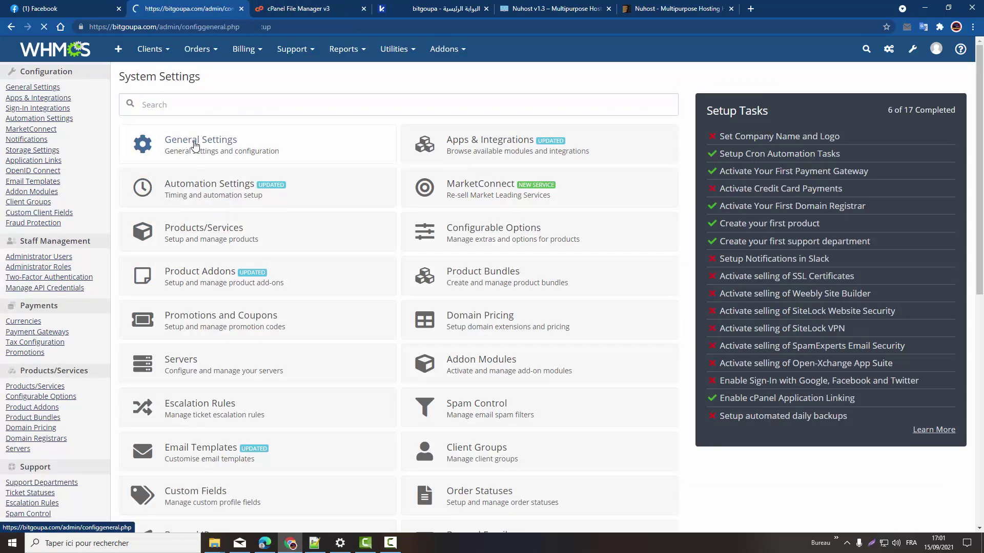
pyautogui.click(470, 234)
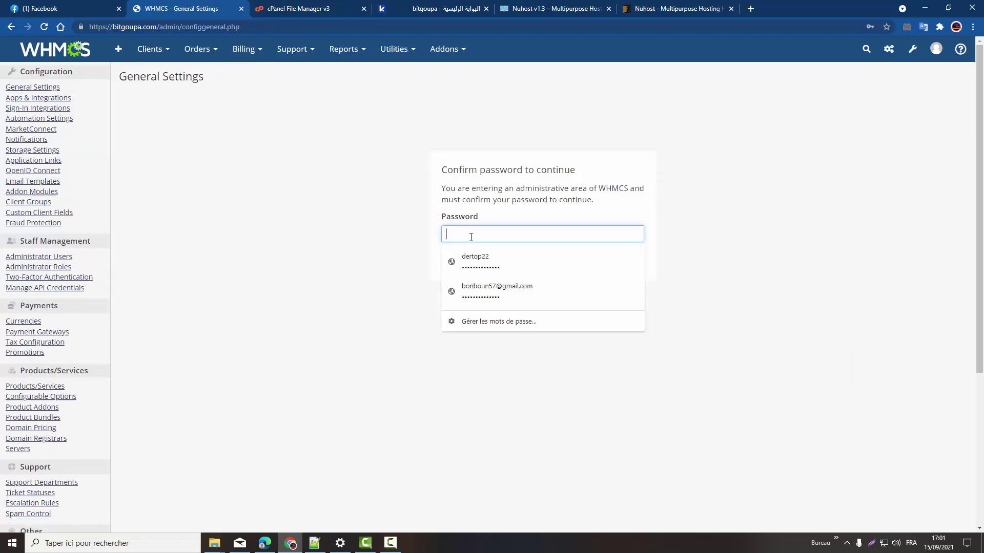
pyautogui.click(505, 262)
pyautogui.click(538, 260)
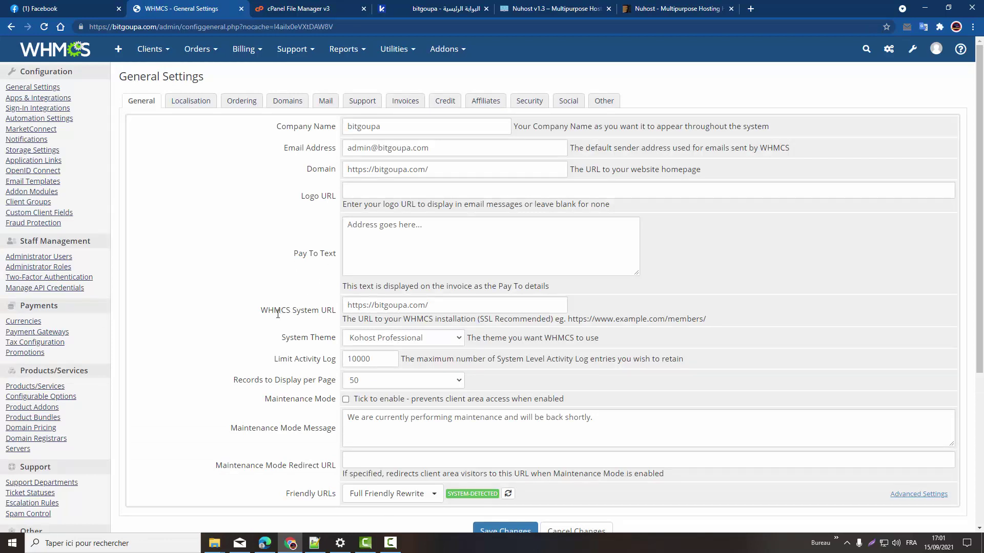
# Set the System Theme to "Templates nuhost rtl" in the General Settings and save the changes
pyautogui.click(423, 340)
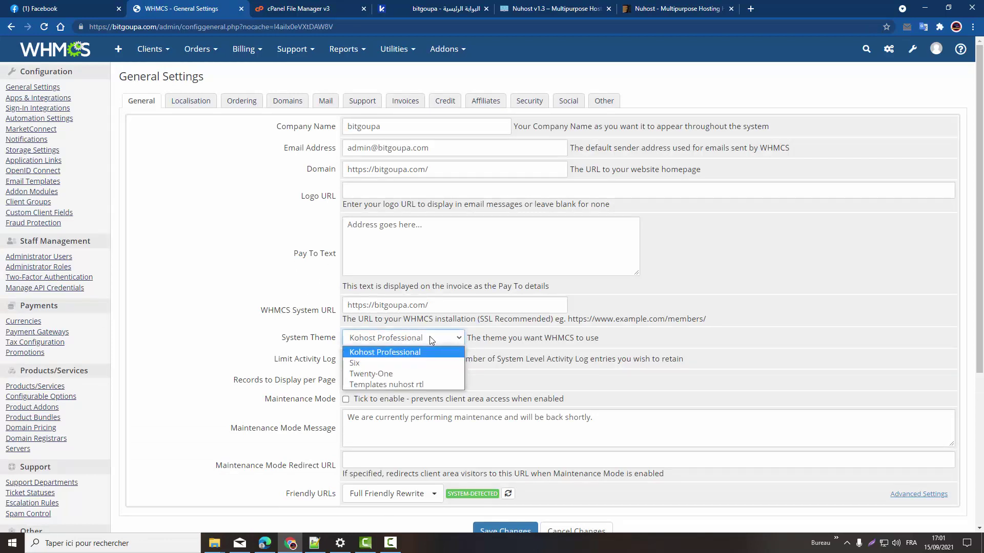
pyautogui.click(380, 385)
pyautogui.scroll(-2, 436, 410)
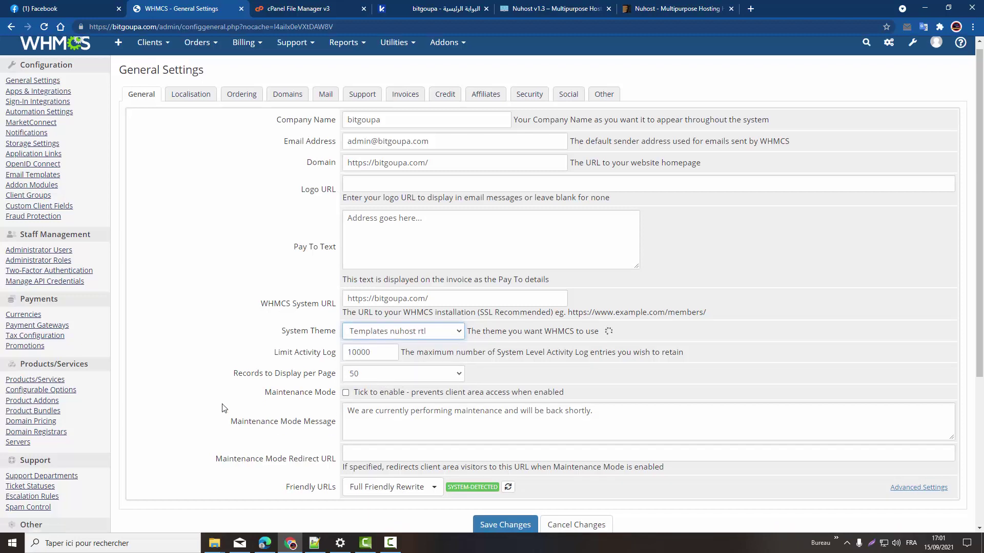
pyautogui.click(492, 433)
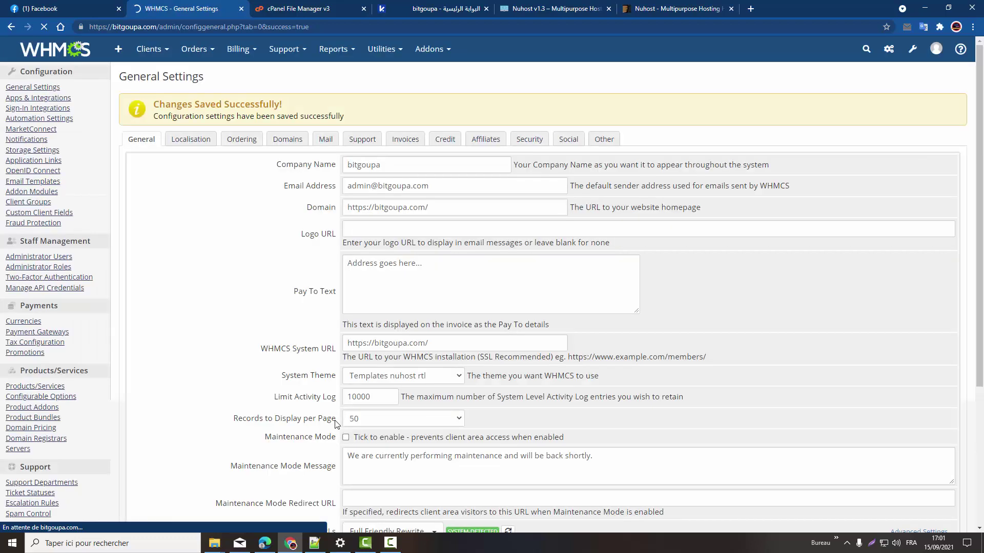
# View the client site in its browser tab, check the reseler hosting and Shared Hosting store pages, and return to the home page
pyautogui.hotkey('ctrl', '4')
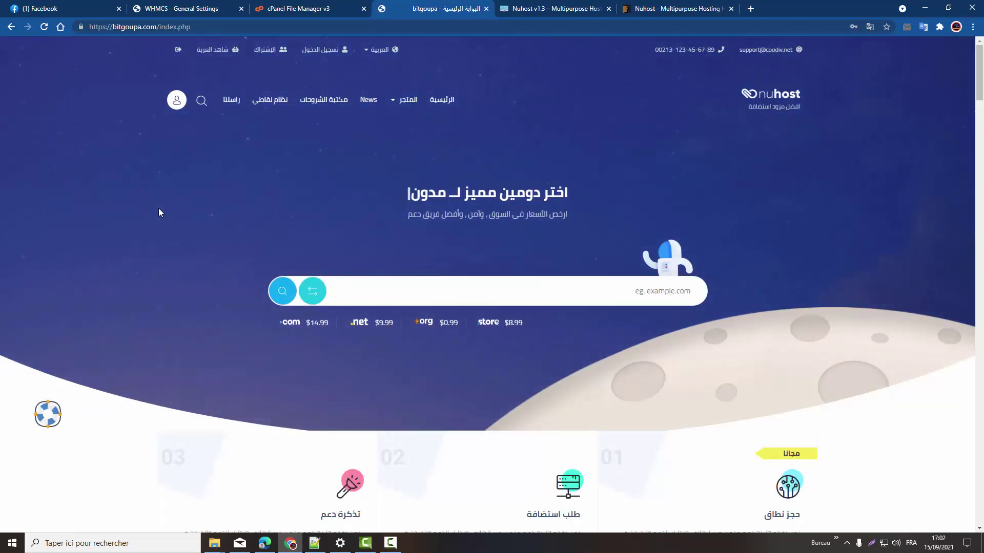
pyautogui.click(398, 103)
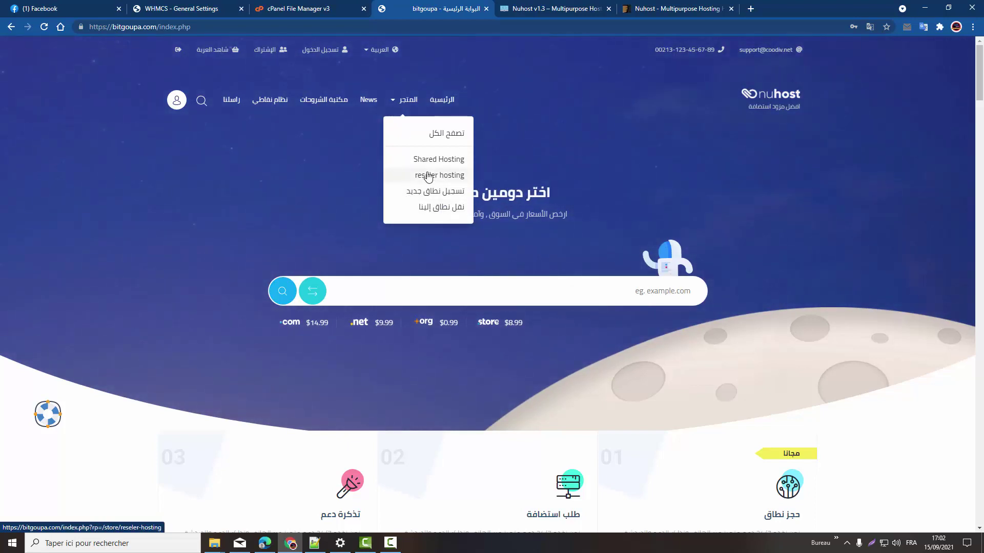
pyautogui.click(427, 174)
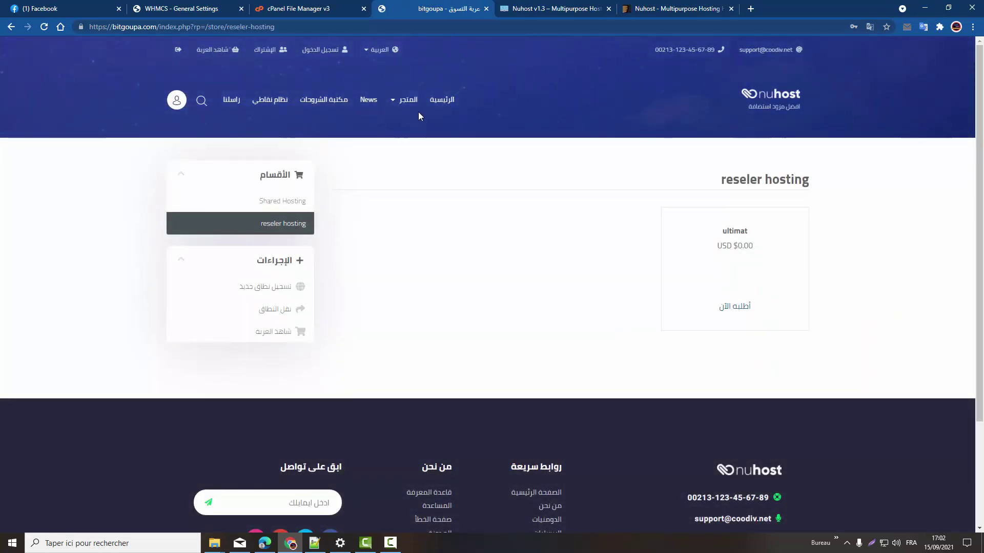
pyautogui.moveTo(409, 100)
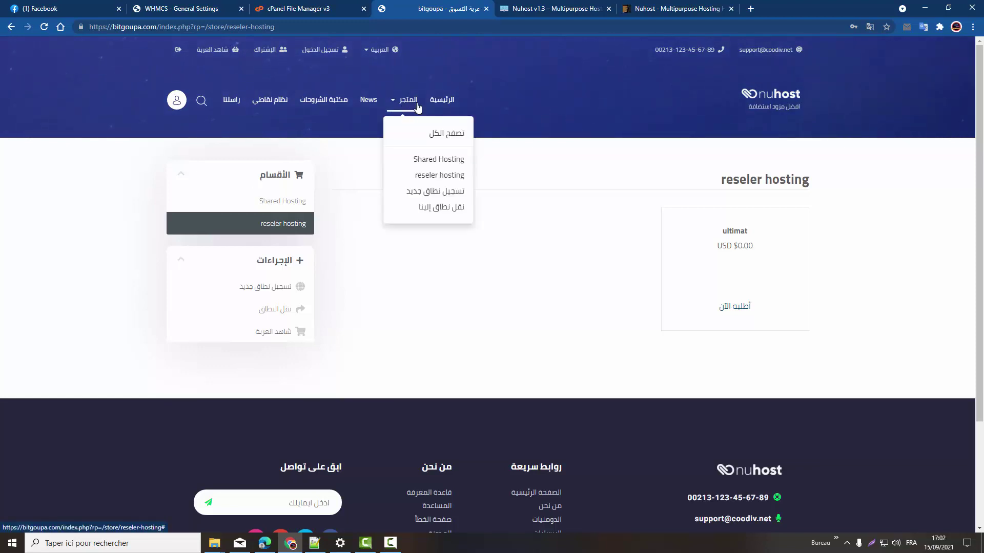
pyautogui.click(450, 158)
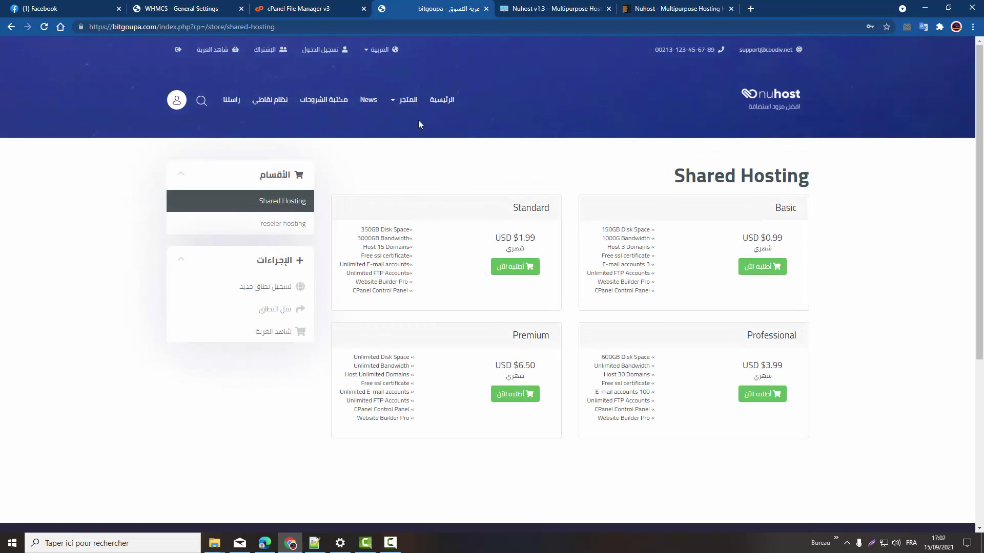
pyautogui.click(442, 100)
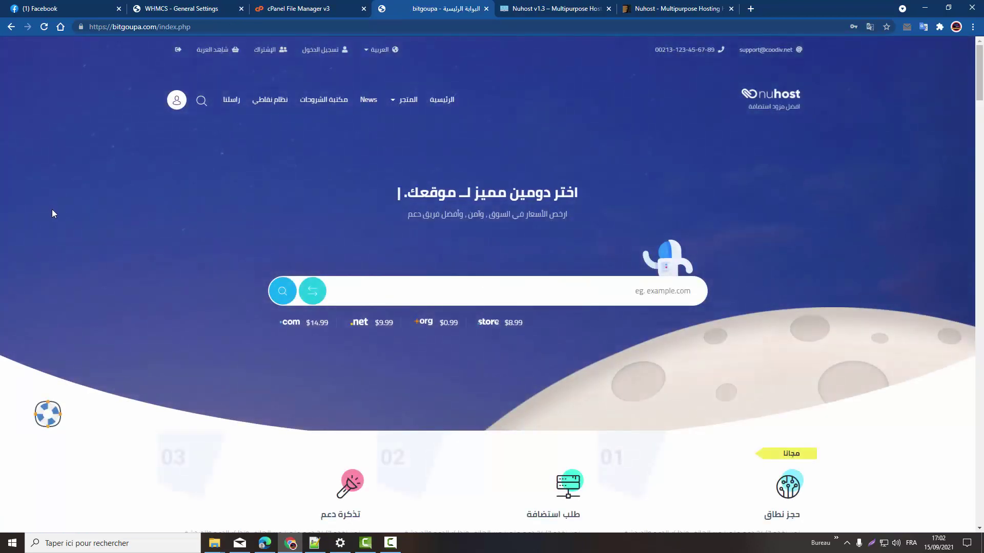
# Look through the site's home page sections from the domain search down to the footer links
pyautogui.scroll(-3, 143, 227)
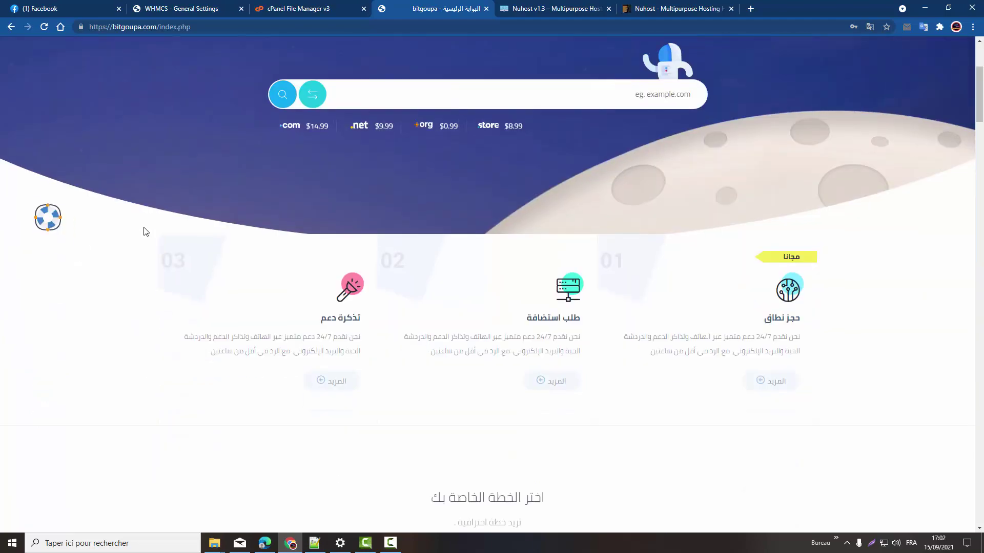
pyautogui.scroll(-2, 146, 232)
pyautogui.scroll(-15, 145, 228)
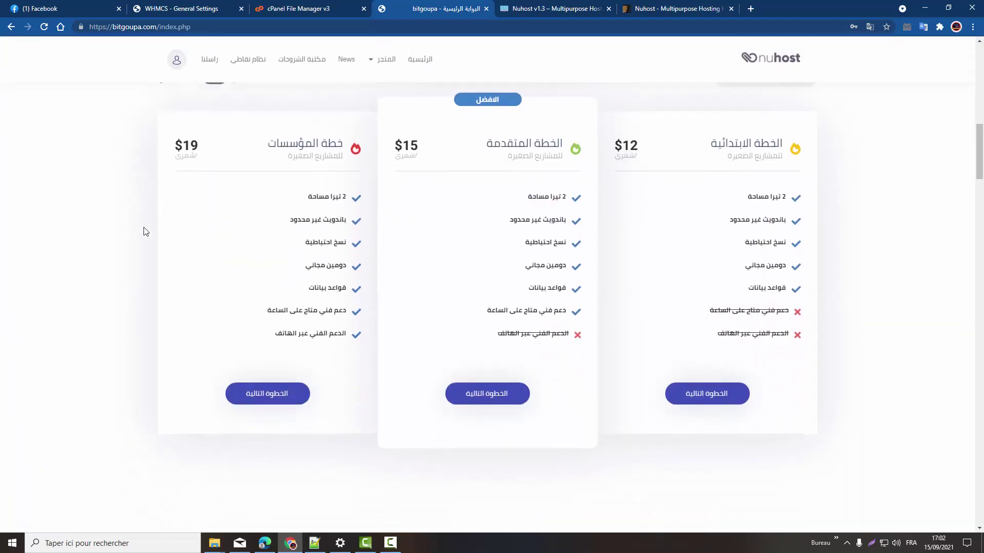
pyautogui.scroll(-20, 144, 229)
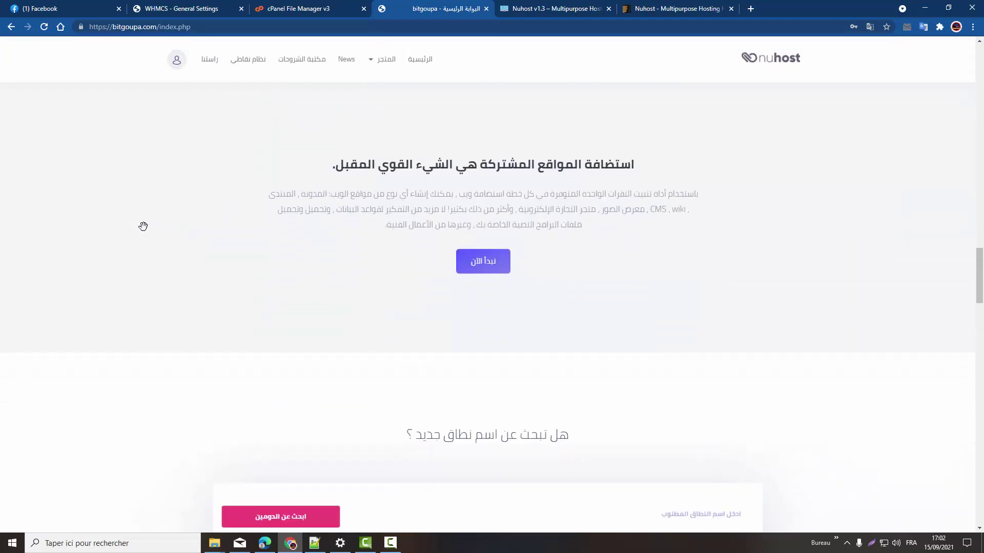
pyautogui.scroll(-20, 144, 231)
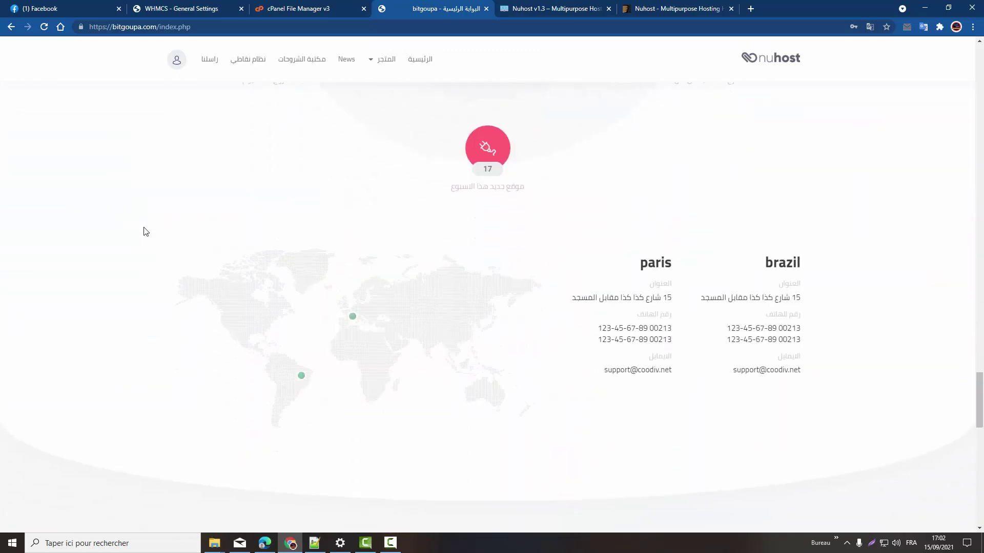
pyautogui.scroll(-5, 144, 232)
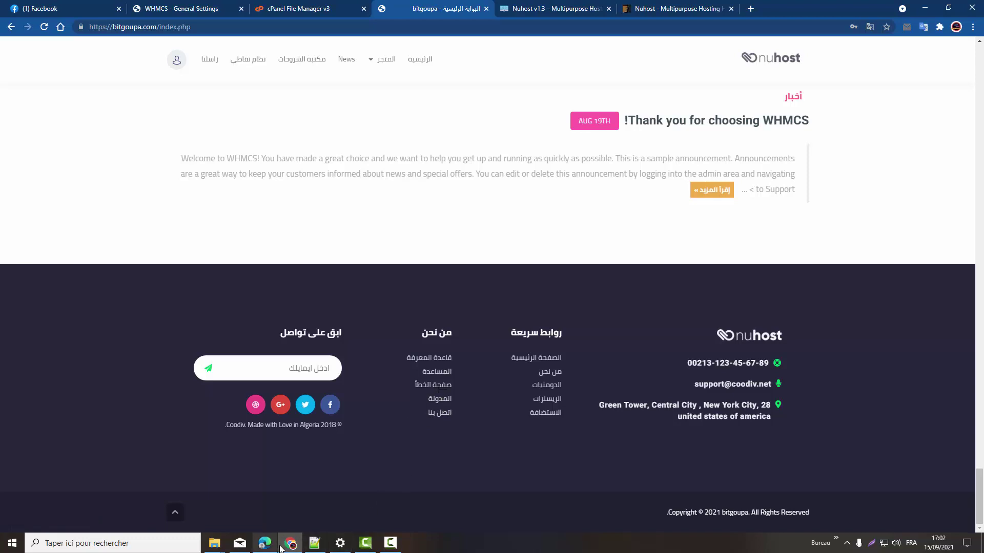
# Switch to the desktop and open the "sub pages php" folder inside the WHMCS folder of "templete whmcs"
pyautogui.click(925, 8)
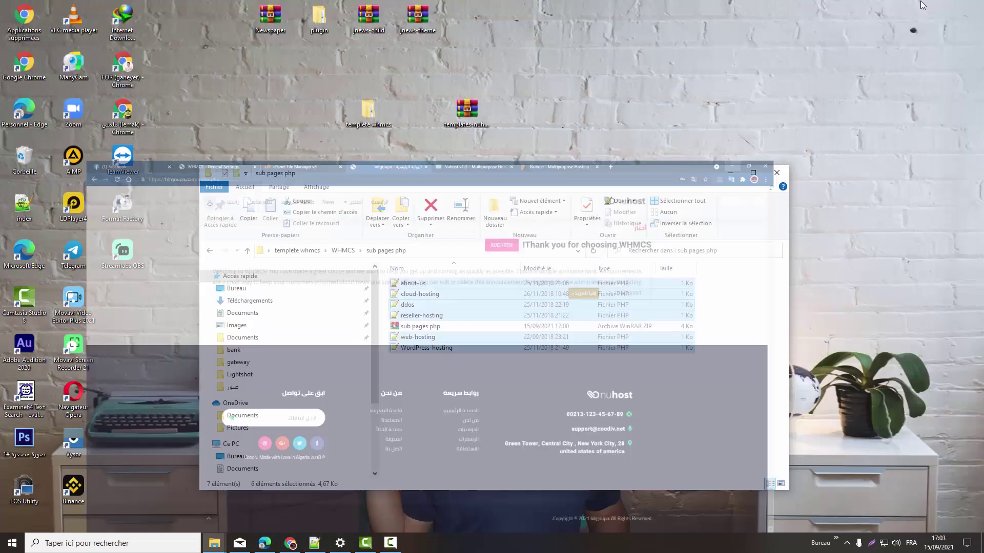
pyautogui.doubleClick(368, 122)
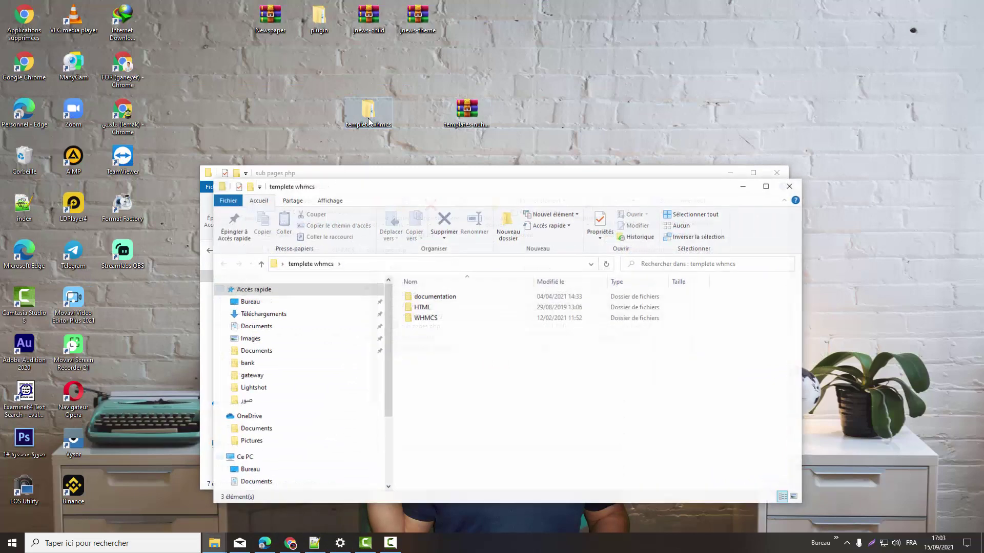
pyautogui.doubleClick(432, 319)
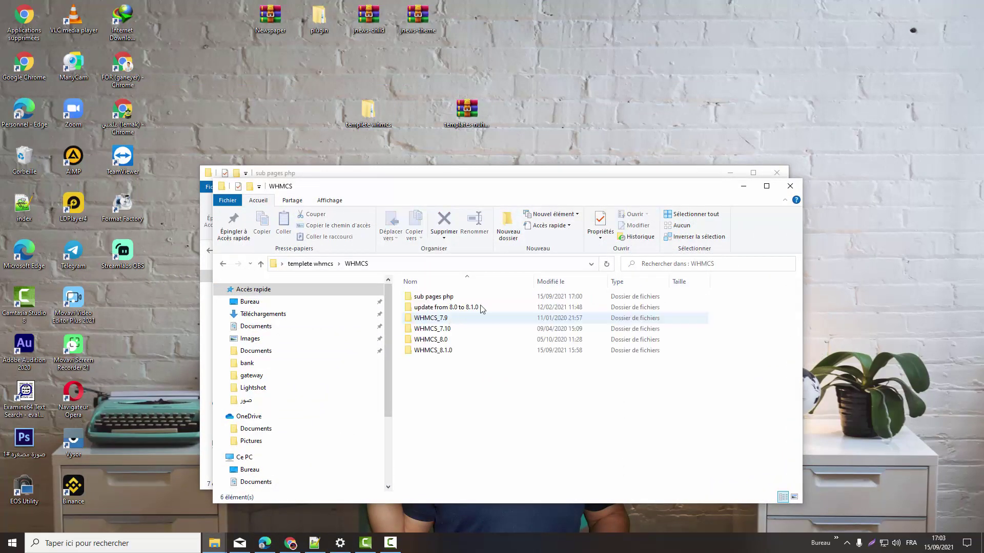
pyautogui.doubleClick(443, 301)
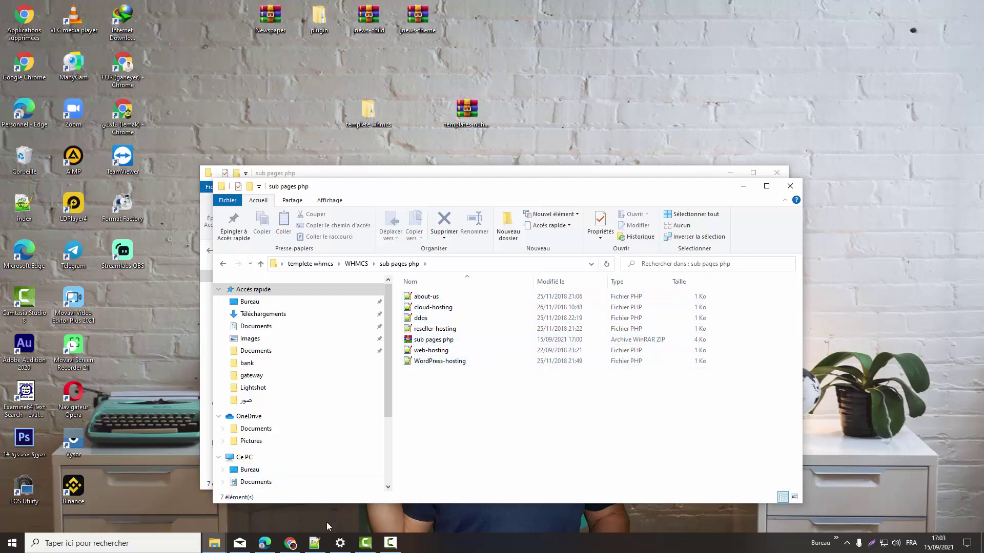
# Return to File Manager in the browser, go to the public_html folder and open its file upload page
pyautogui.moveTo(290, 544)
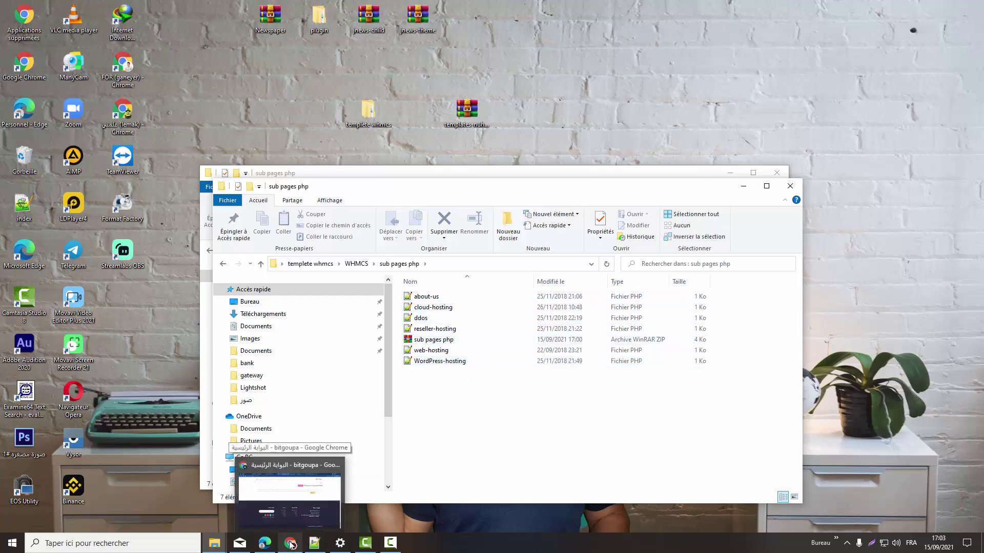
pyautogui.click(290, 544)
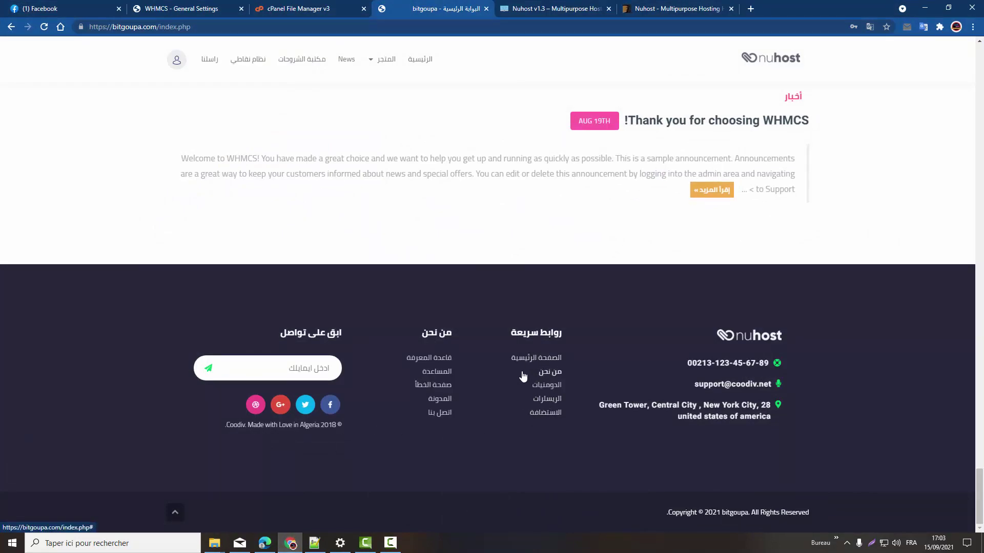
pyautogui.click(325, 6)
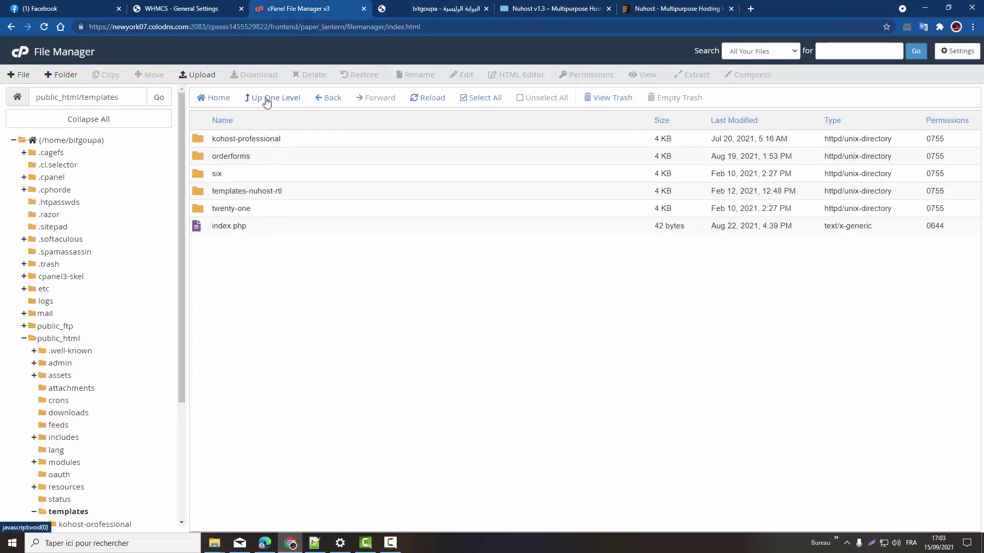
pyautogui.click(67, 339)
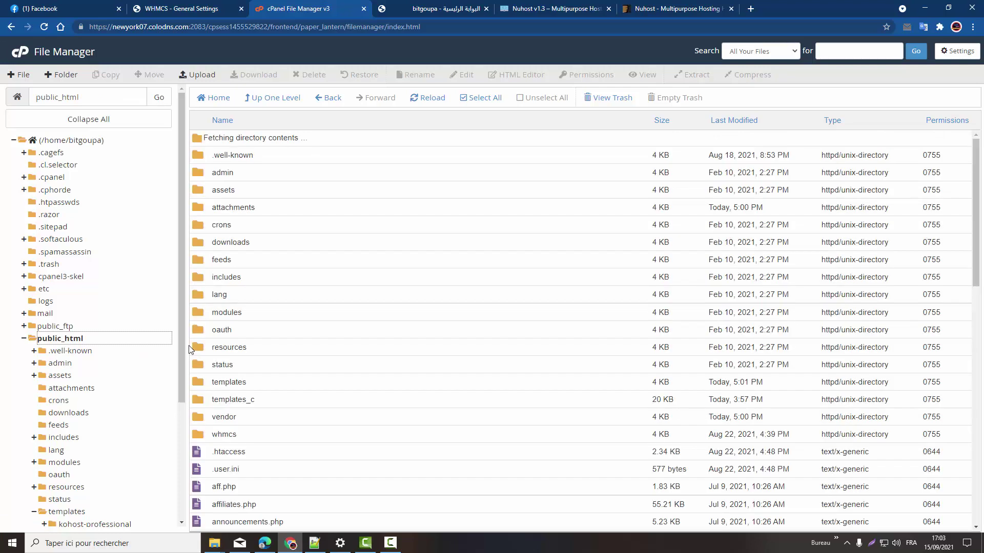
pyautogui.click(204, 75)
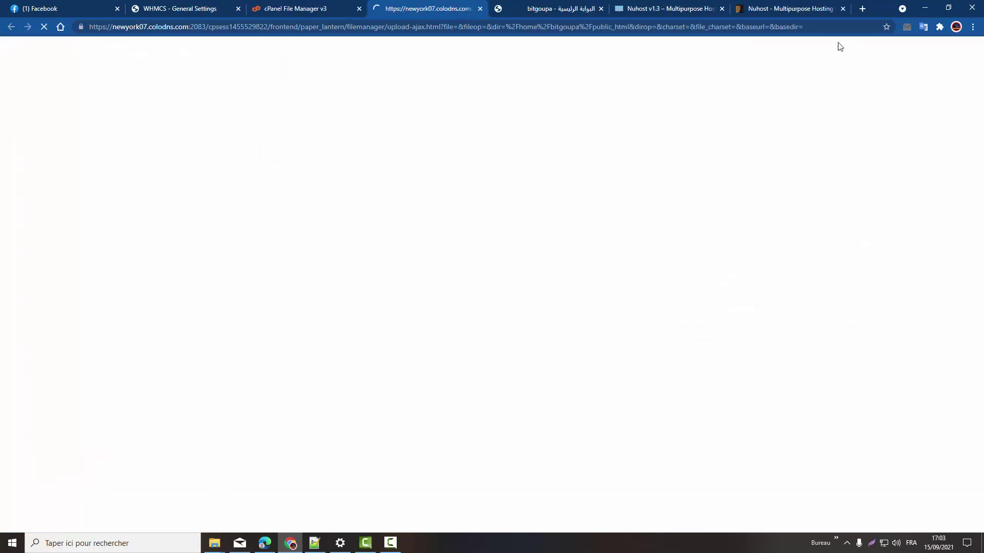
# Upload "sub pages php.zip" from the local folder to public_html, and find it in the public_html file list
pyautogui.click(945, 7)
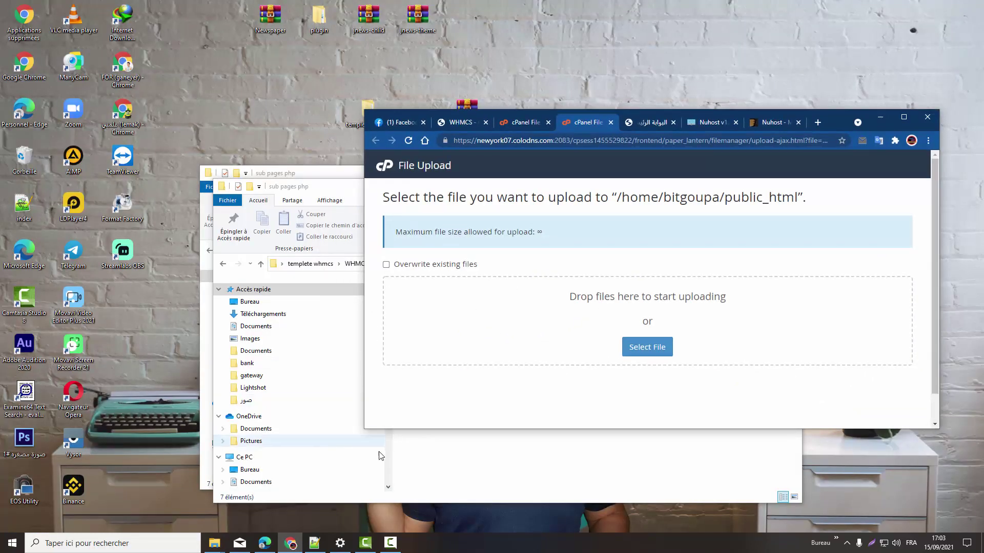
pyautogui.click(361, 451)
pyautogui.moveTo(432, 340); pyautogui.dragTo(829, 345)
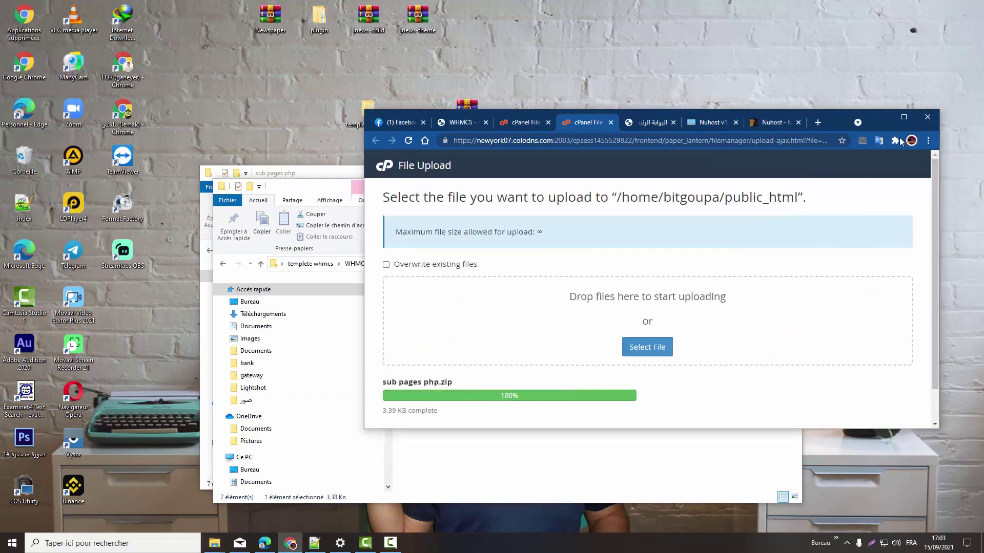
pyautogui.click(903, 117)
pyautogui.click(504, 338)
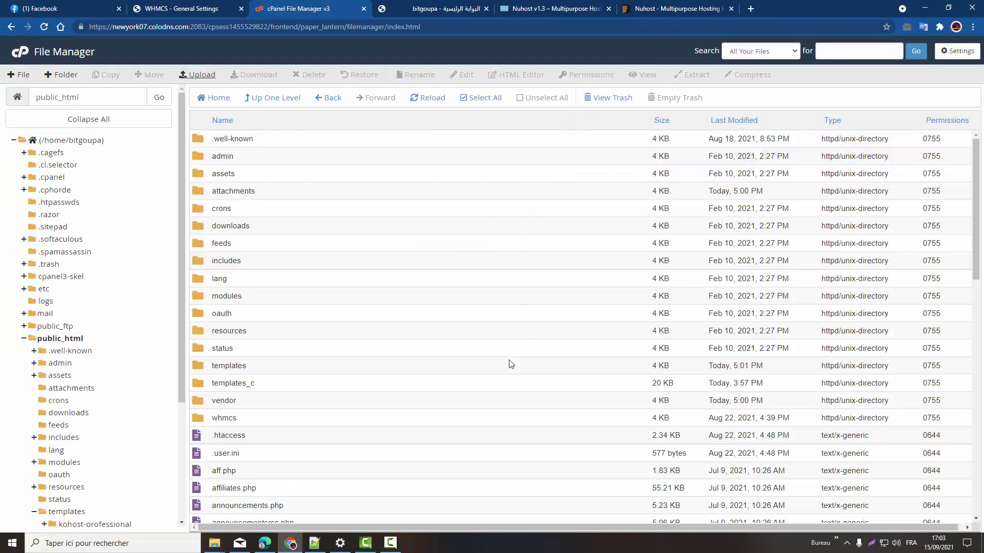
pyautogui.scroll(-10, 376, 399)
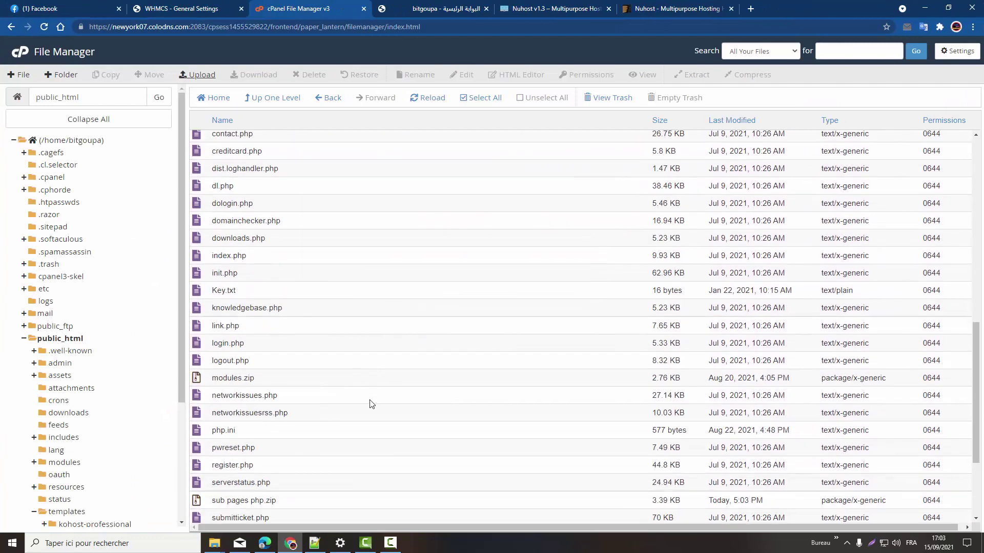
# Extract "sub pages php.zip" into /public_html and check the file list for the extracted PHP pages
pyautogui.scroll(-3, 372, 403)
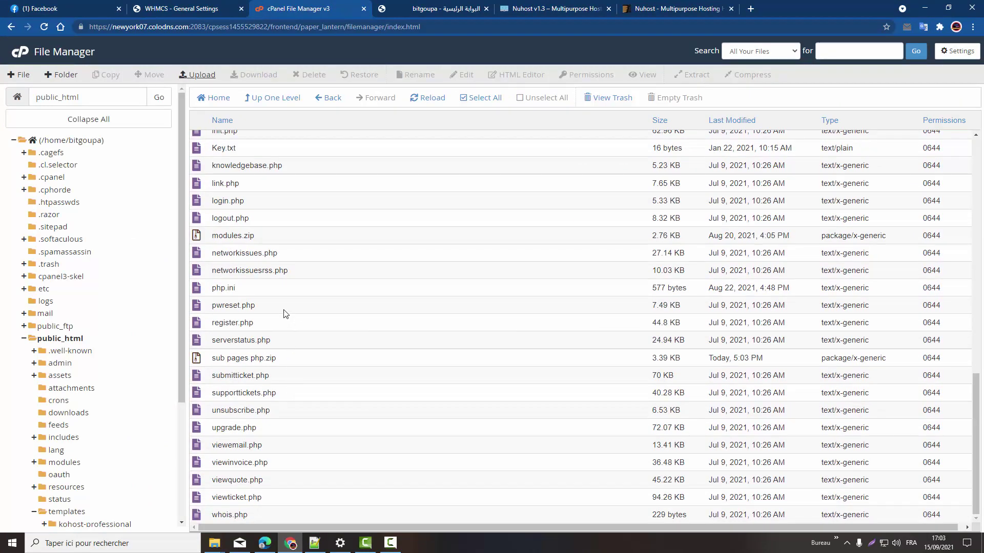
pyautogui.scroll(6, 285, 313)
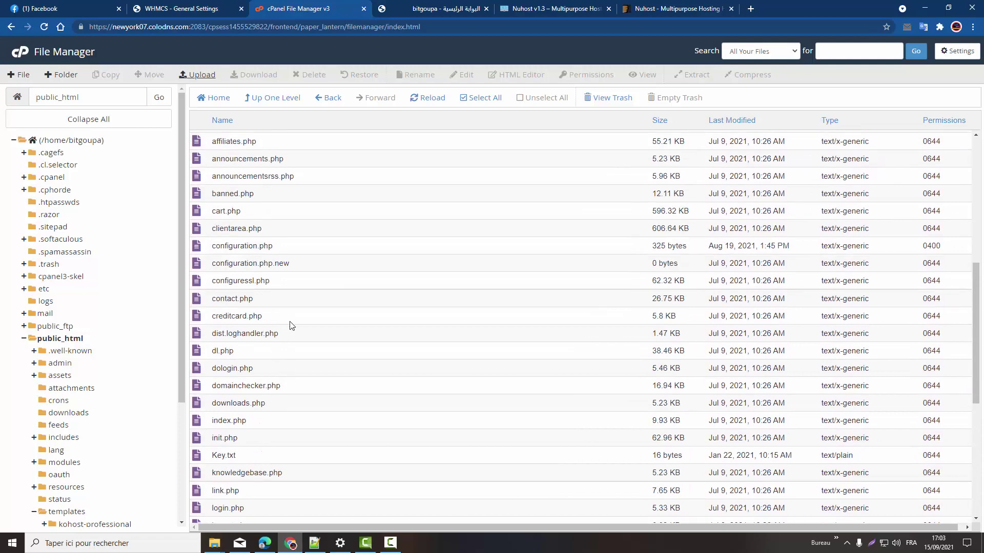
pyautogui.scroll(3, 309, 334)
pyautogui.scroll(-9, 310, 338)
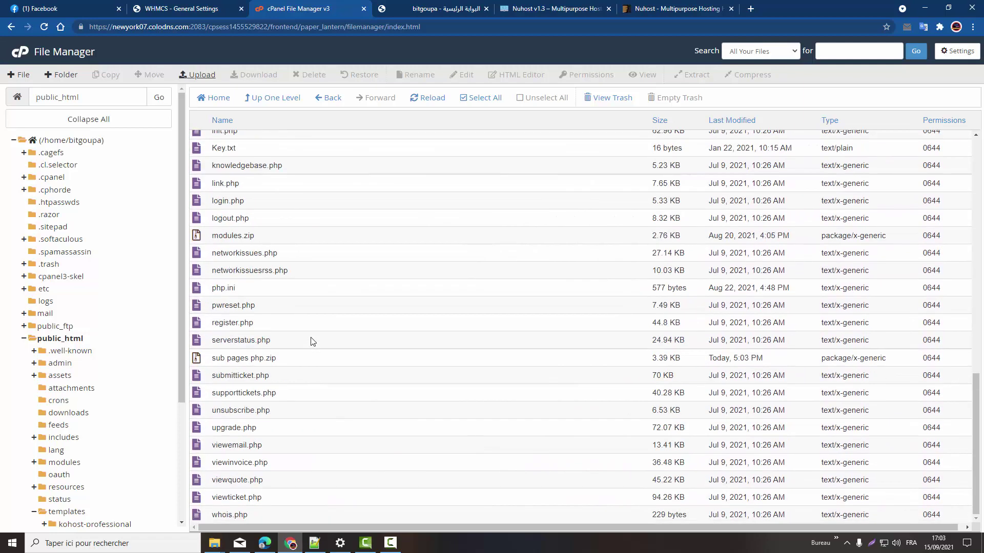
pyautogui.click(277, 364)
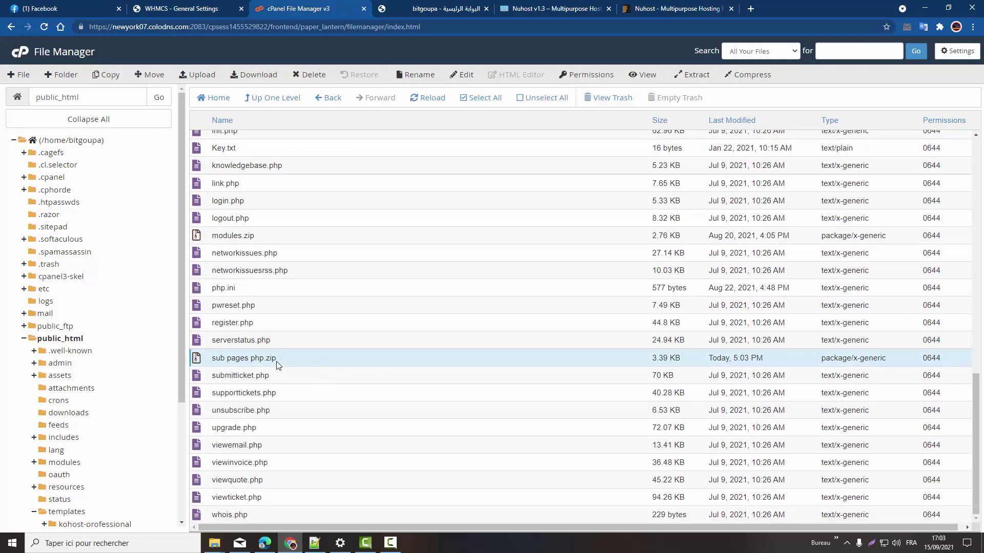
pyautogui.rightClick(277, 364)
pyautogui.click(306, 497)
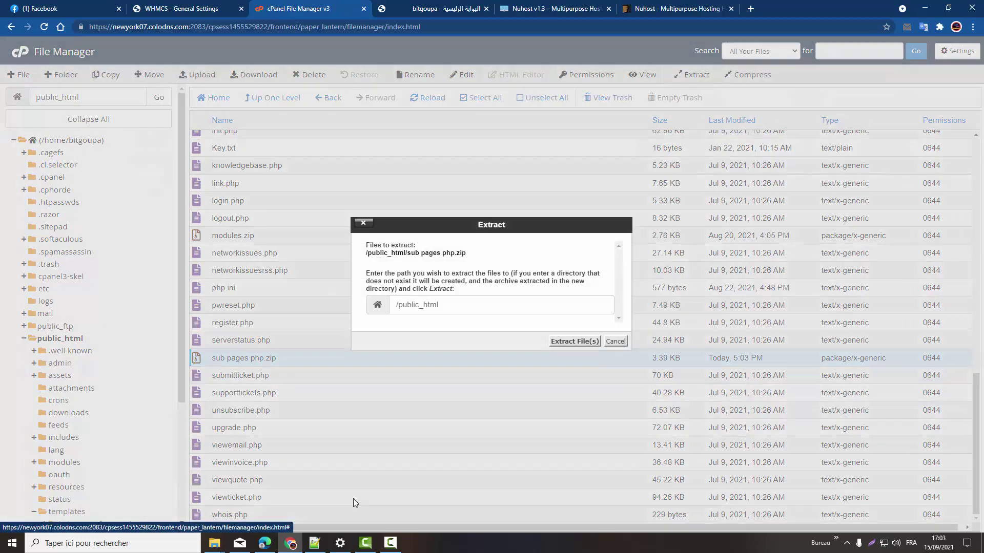
pyautogui.click(571, 341)
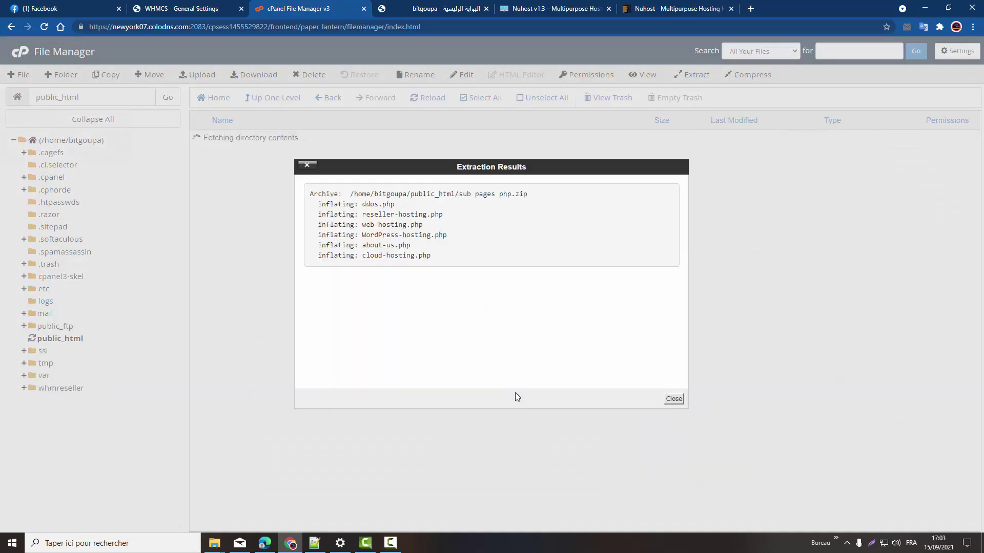
pyautogui.click(673, 399)
pyautogui.scroll(-6, 358, 378)
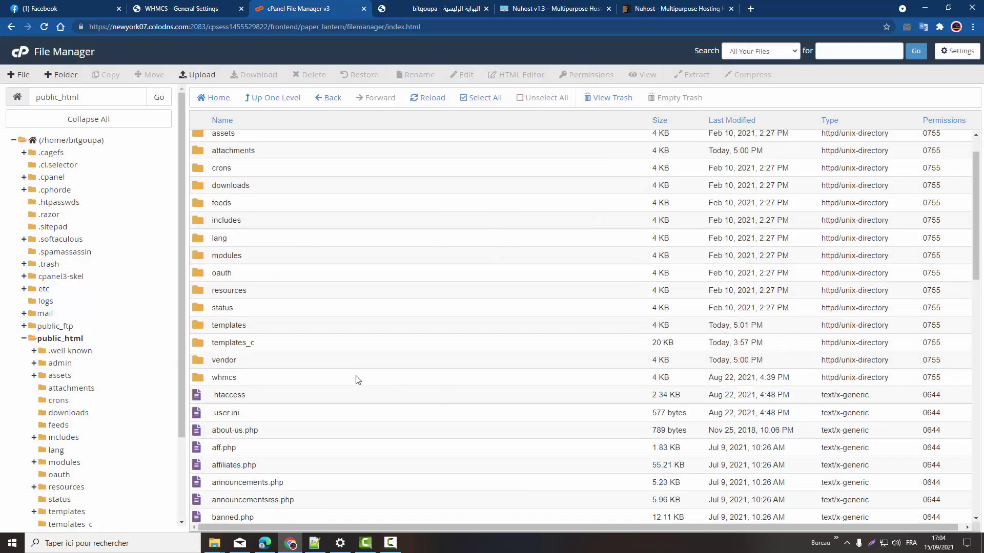
pyautogui.scroll(-5, 309, 368)
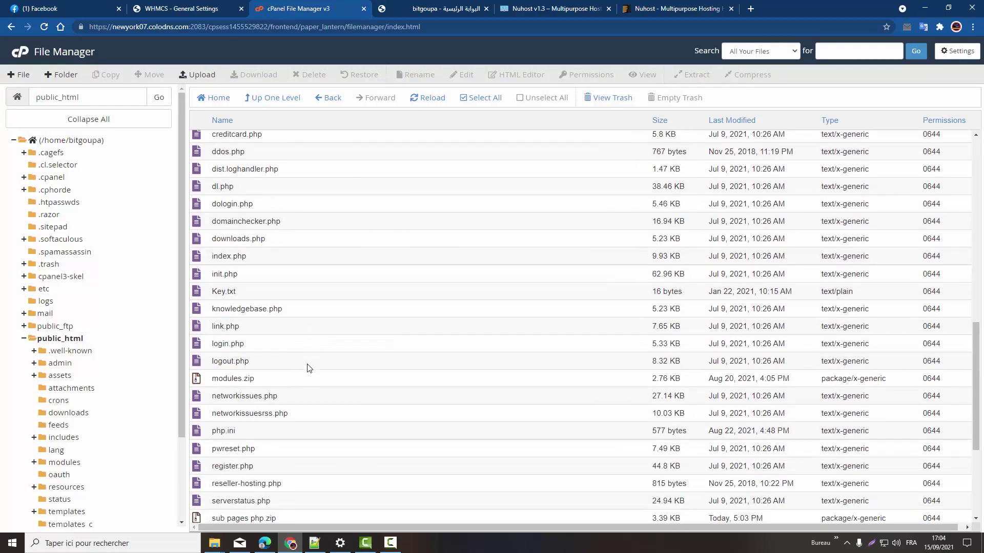
pyautogui.scroll(-4, 308, 368)
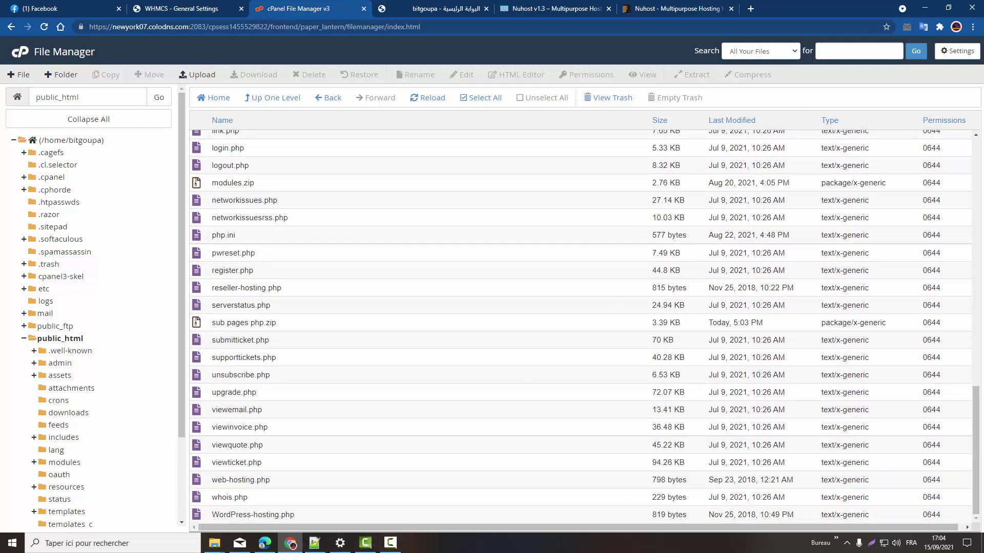
# Copy the file name "cloud-hosting" from the local "sub pages php" folder and switch back to the browser
pyautogui.click(924, 8)
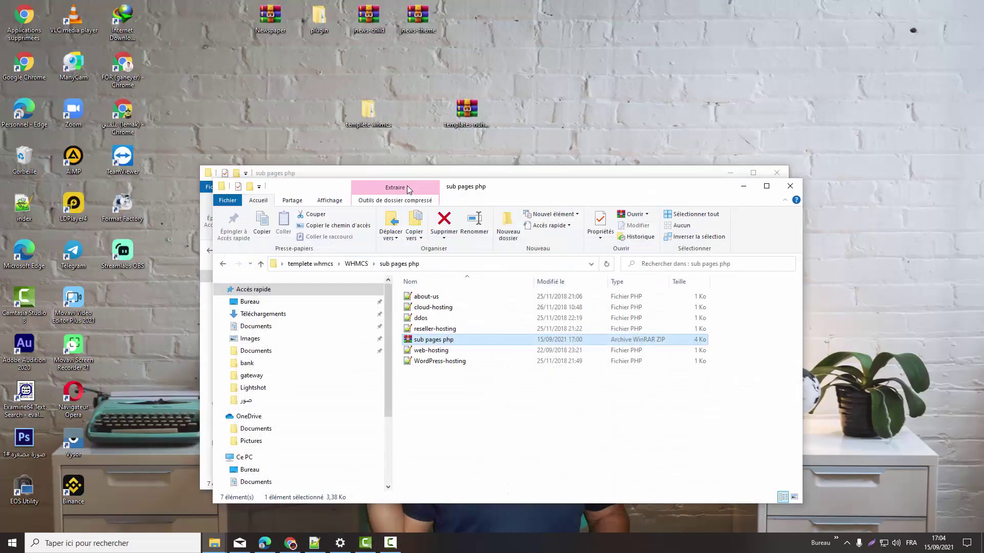
pyautogui.rightClick(440, 310)
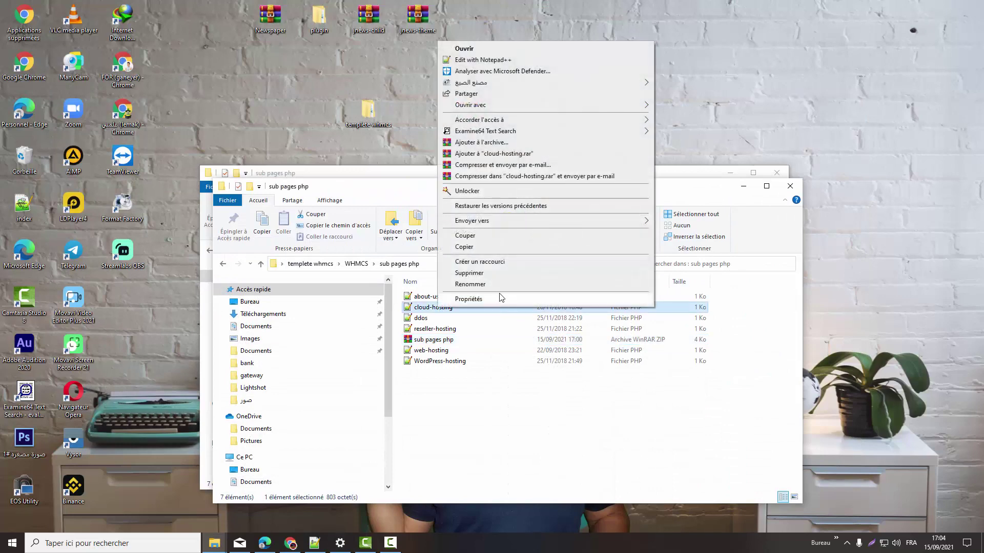
pyautogui.click(470, 284)
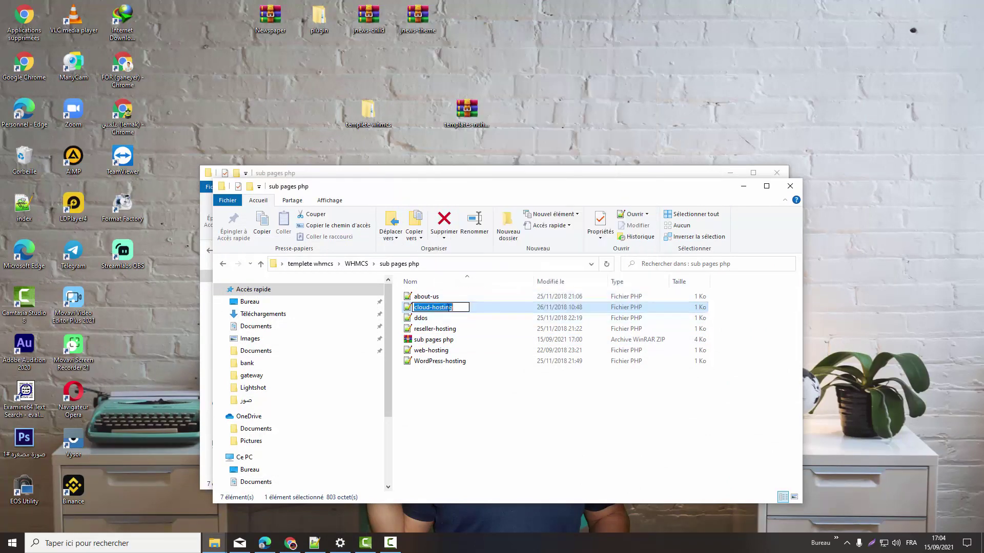
pyautogui.rightClick(448, 305)
pyautogui.click(482, 343)
pyautogui.click(290, 543)
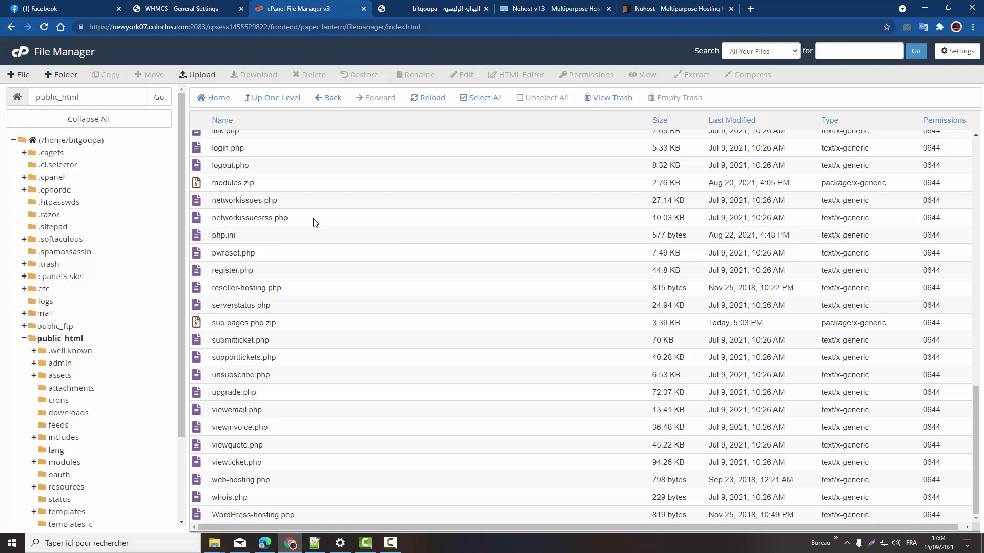
pyautogui.click(534, 7)
pyautogui.click(449, 8)
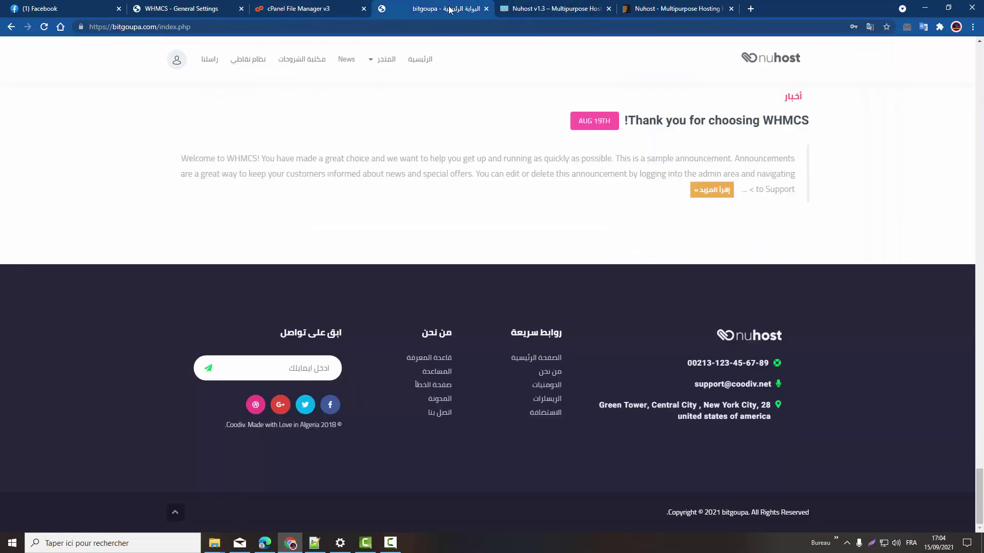
pyautogui.click(229, 26)
pyautogui.click(209, 27)
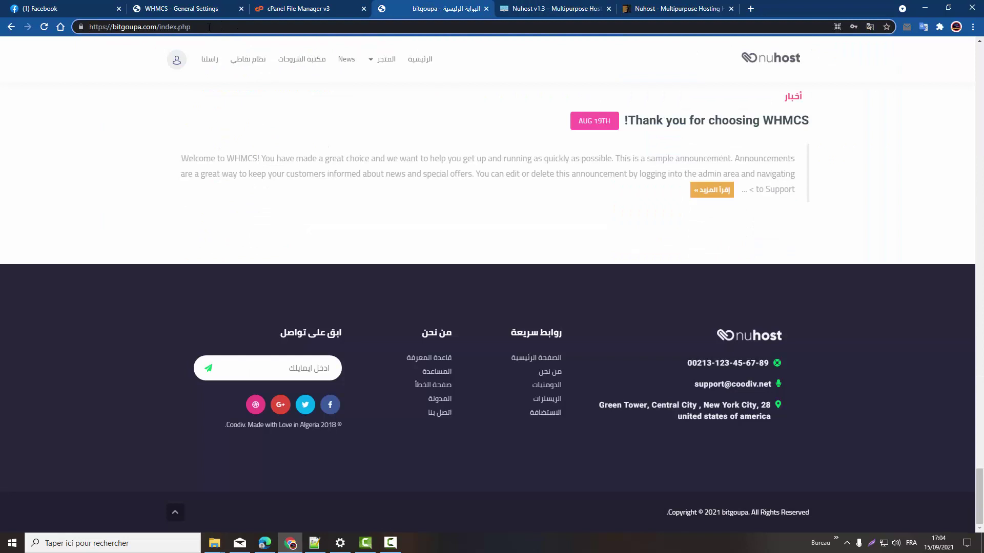
pyautogui.press('BackSpace')
pyautogui.press('BackSpace')
pyautogui.press('BackSpace')
pyautogui.press('BackSpace')
pyautogui.press('BackSpace')
pyautogui.press('BackSpace')
pyautogui.press('BackSpace')
pyautogui.press('BackSpace')
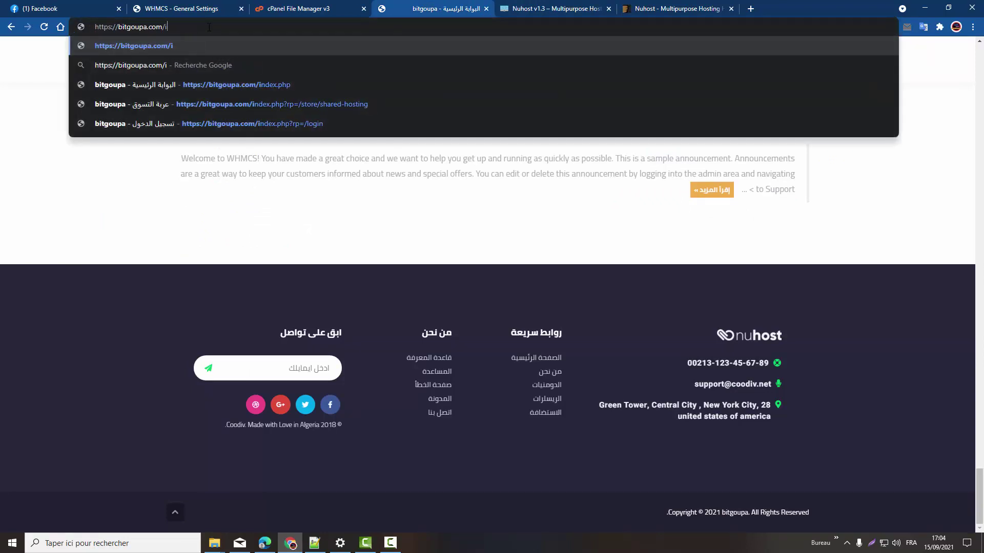
pyautogui.press('BackSpace')
pyautogui.write('cloud-hosting')
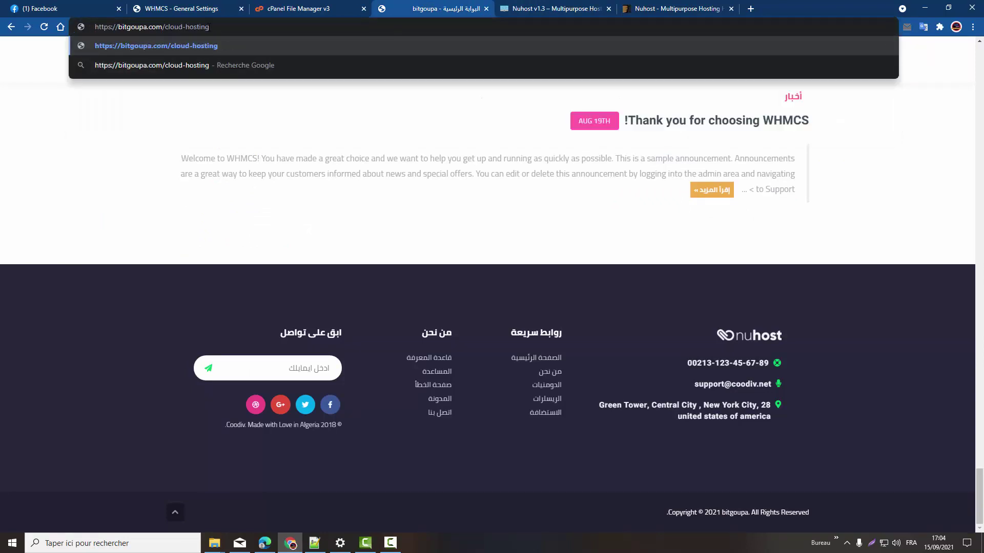
pyautogui.write('.php')
pyautogui.press('Return')
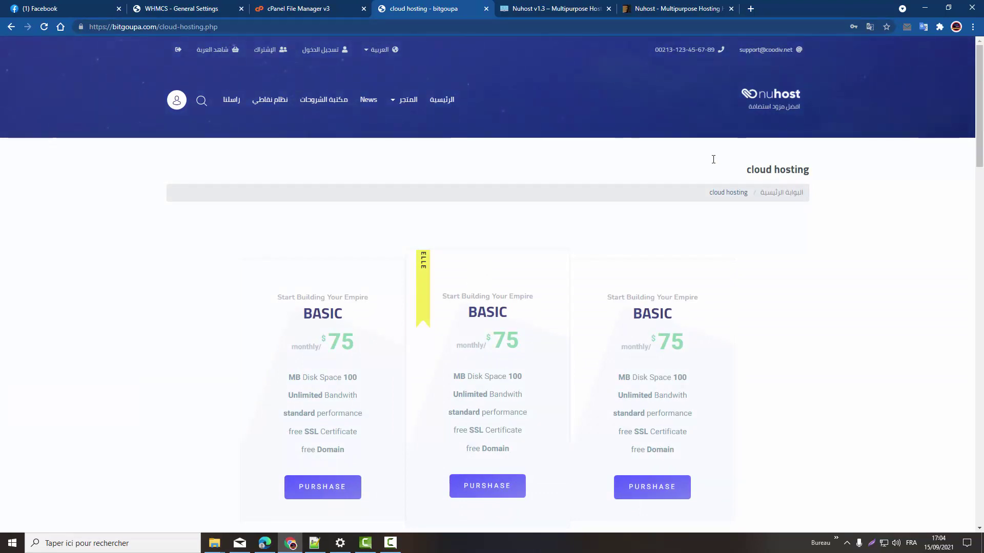
# Look over the pricing plans and purchase links on the cloud hosting page
pyautogui.scroll(-5, 245, 273)
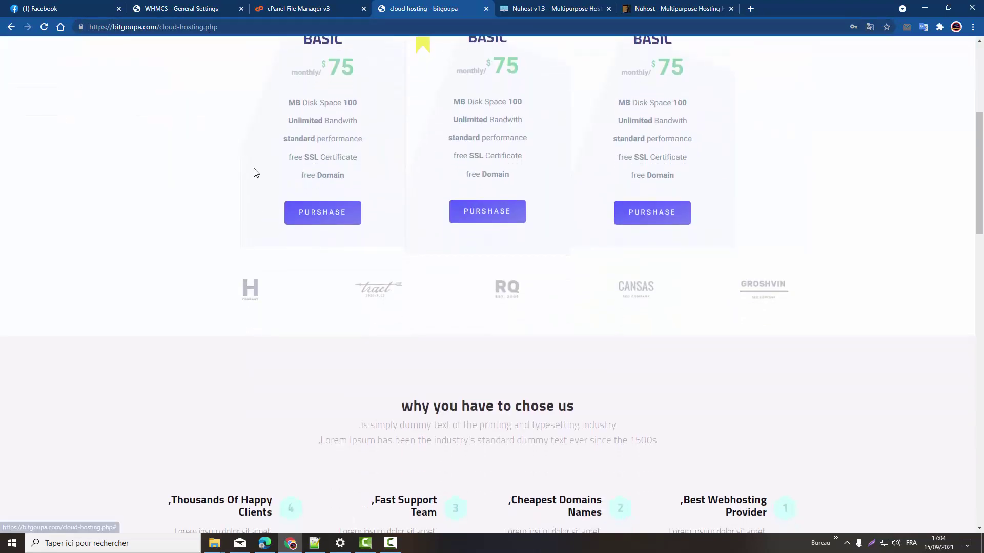
pyautogui.scroll(3, 226, 174)
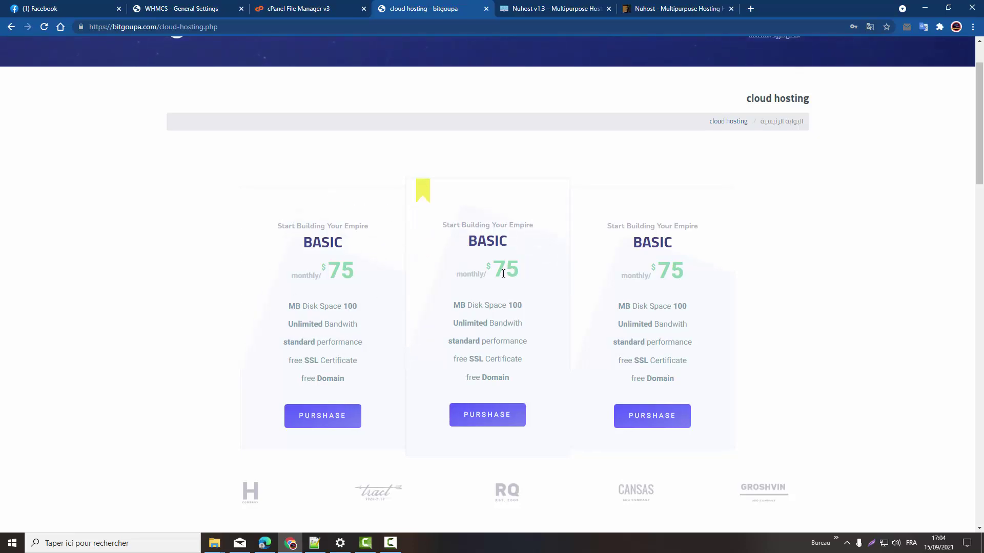
pyautogui.scroll(-4, 391, 300)
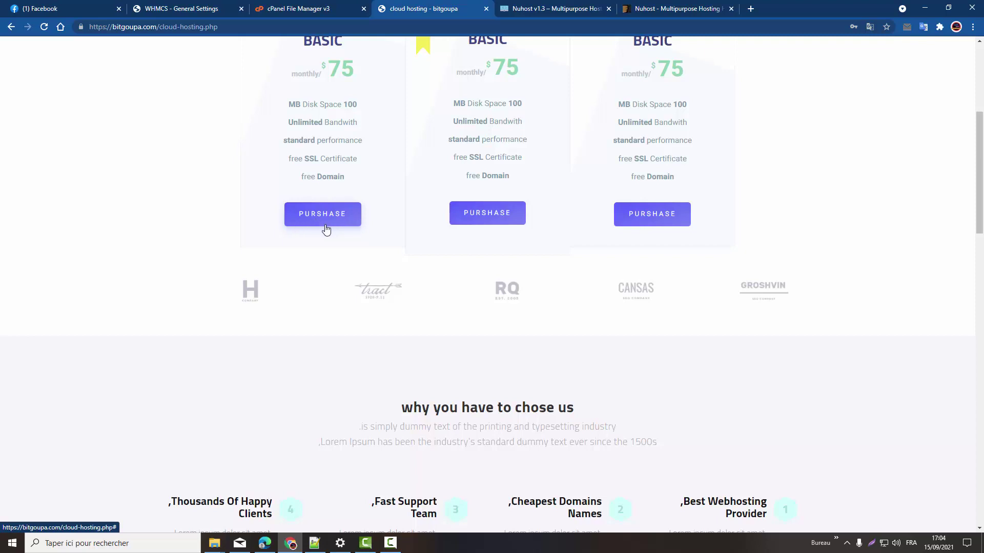
# Switch to the WHMCS admin area and open the Basic product of the Shared Hosting group for editing
pyautogui.click(180, 5)
pyautogui.scroll(-2, 234, 293)
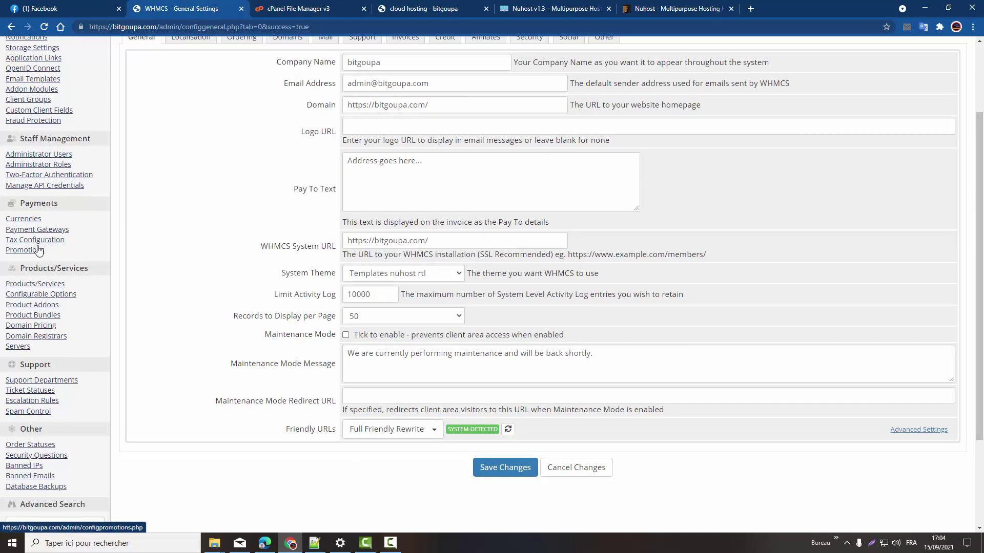
pyautogui.click(45, 285)
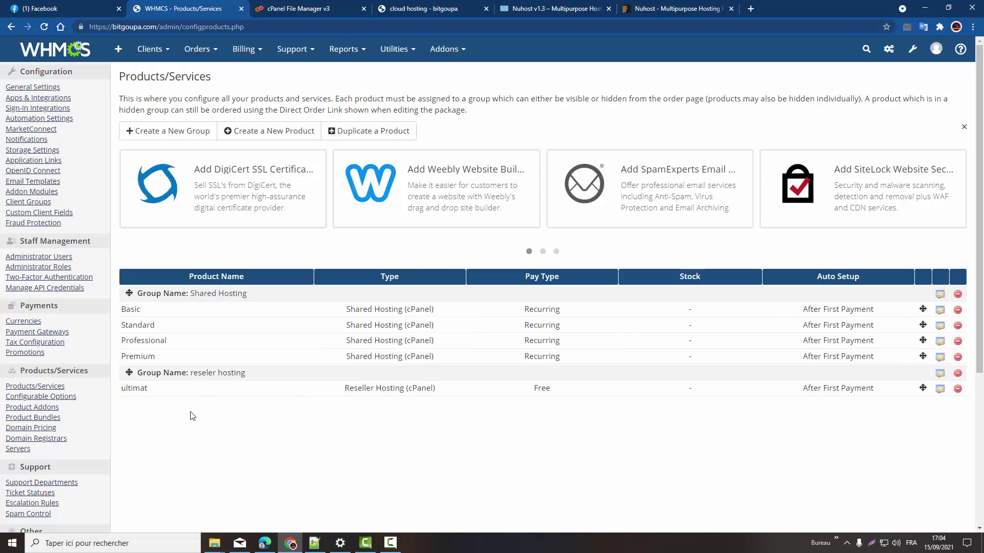
pyautogui.click(933, 313)
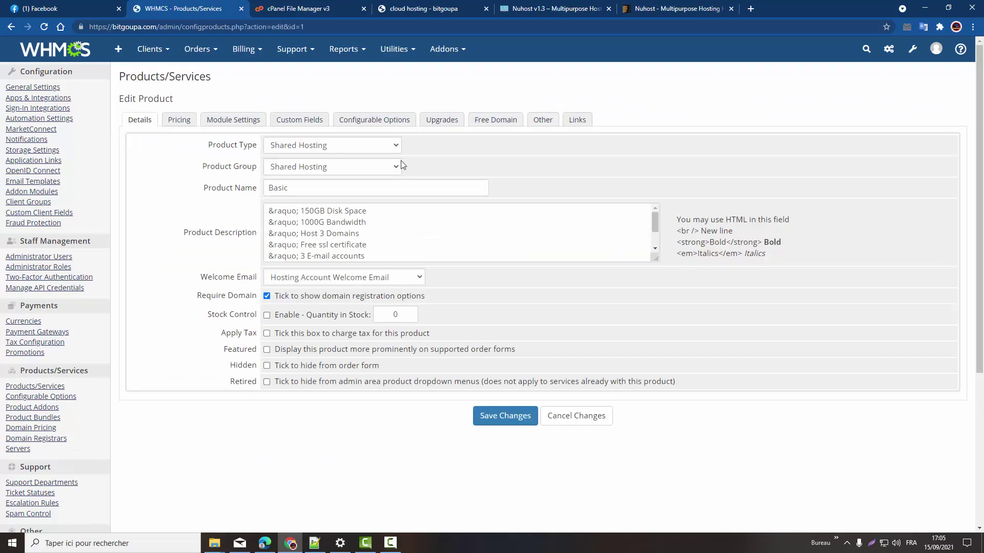
# Copy the Basic product's Direct Shopping Cart Link from its list of links
pyautogui.click(577, 121)
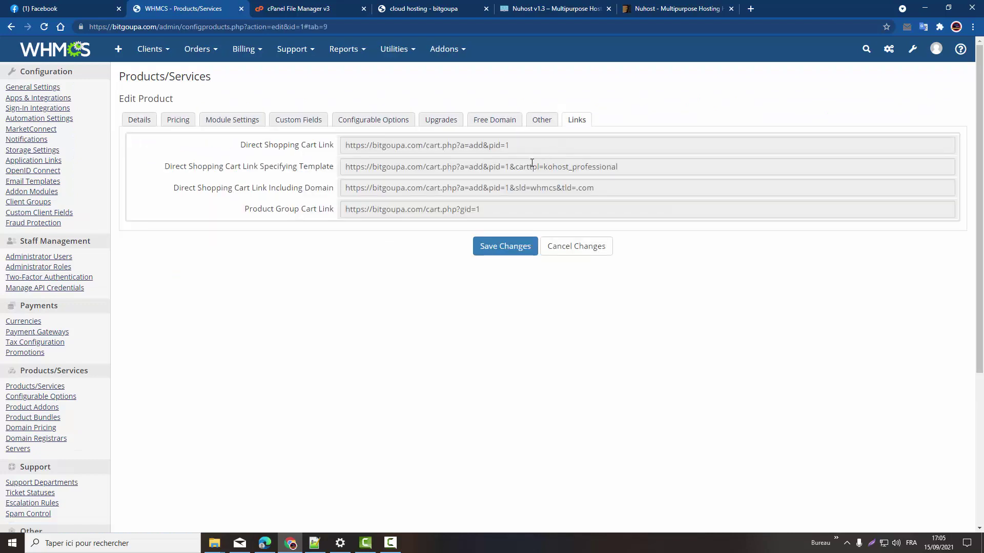
pyautogui.click(374, 147)
pyautogui.rightClick(374, 147)
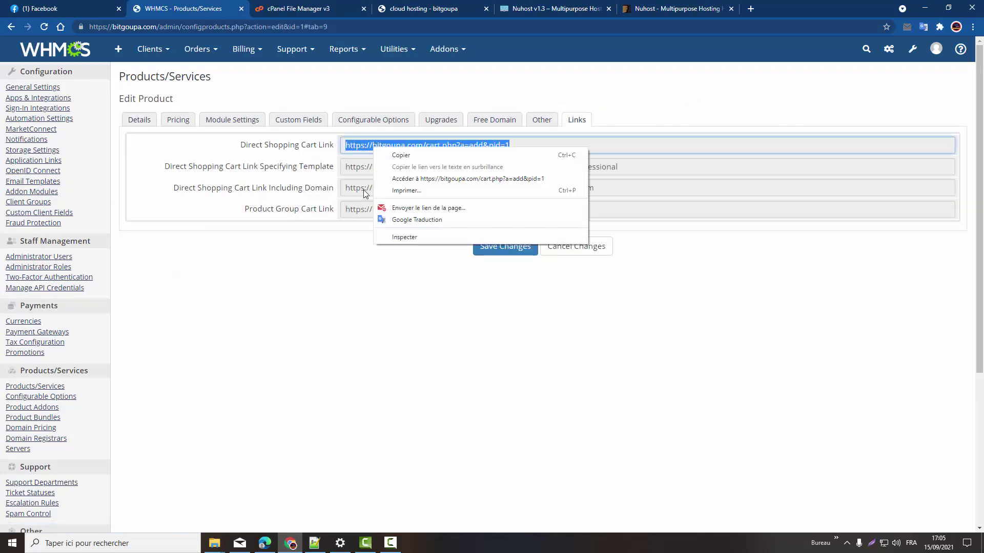
pyautogui.click(486, 152)
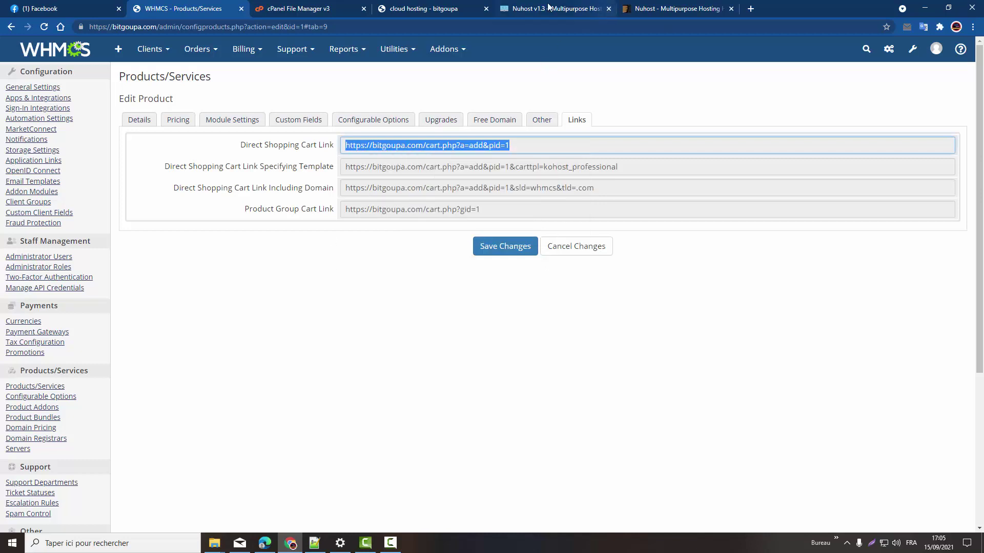
# Return to File Manager and open the templates-nuhost-rtl folder inside public_html/templates
pyautogui.click(434, 8)
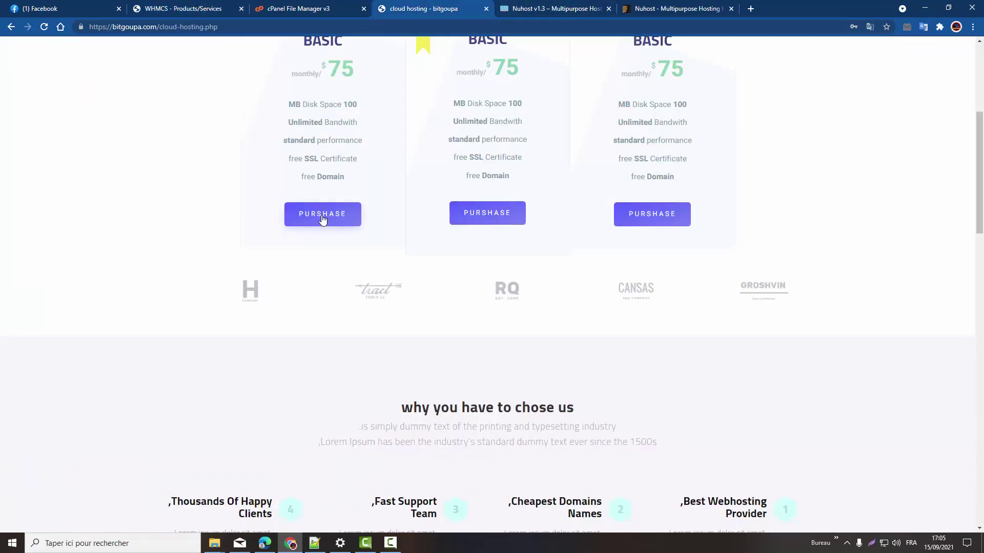
pyautogui.click(322, 5)
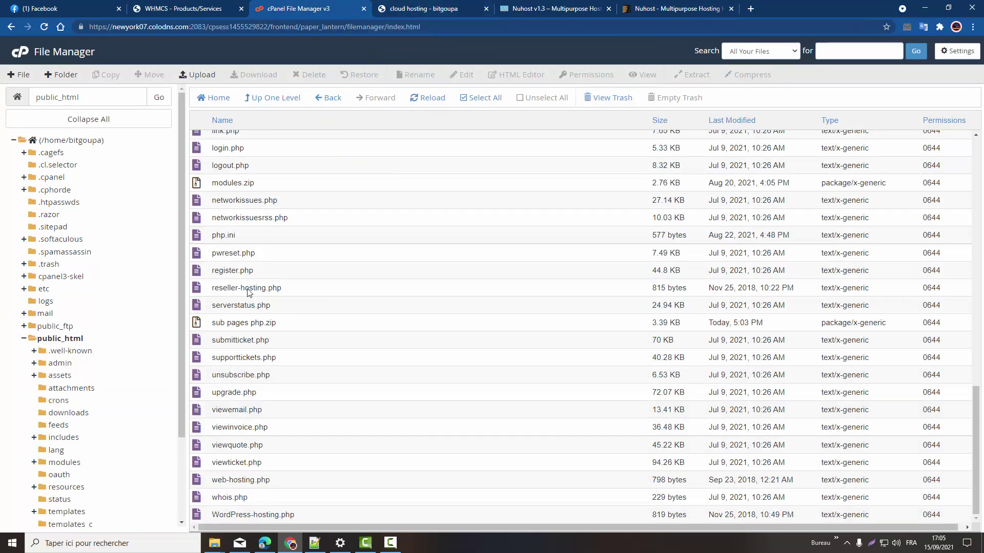
pyautogui.scroll(6, 247, 292)
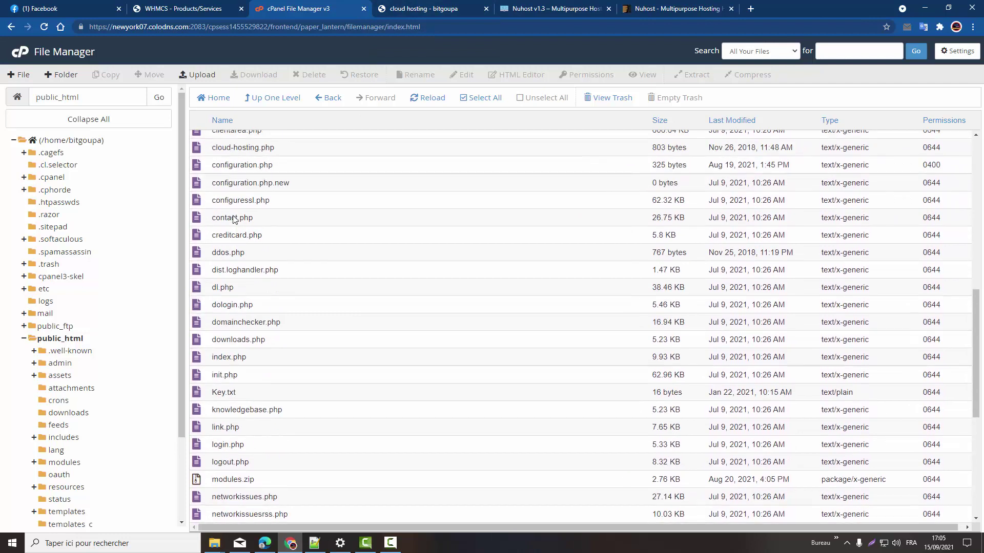
pyautogui.scroll(2, 236, 217)
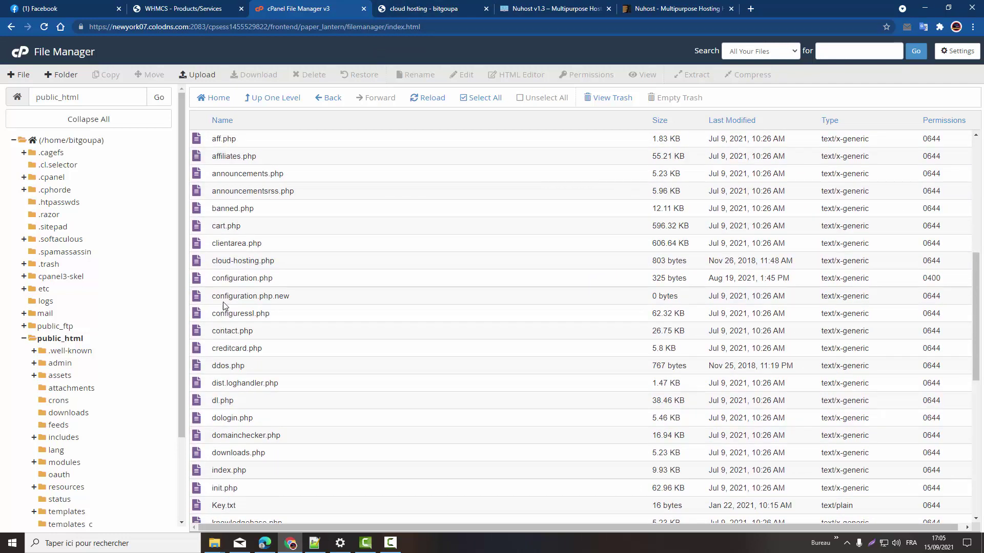
pyautogui.rightClick(238, 260)
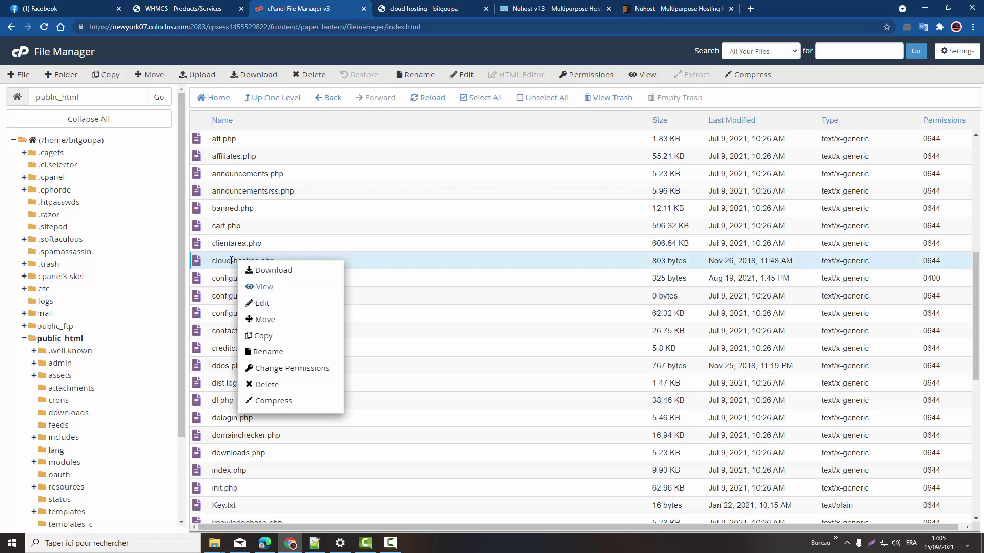
pyautogui.scroll(4, 374, 228)
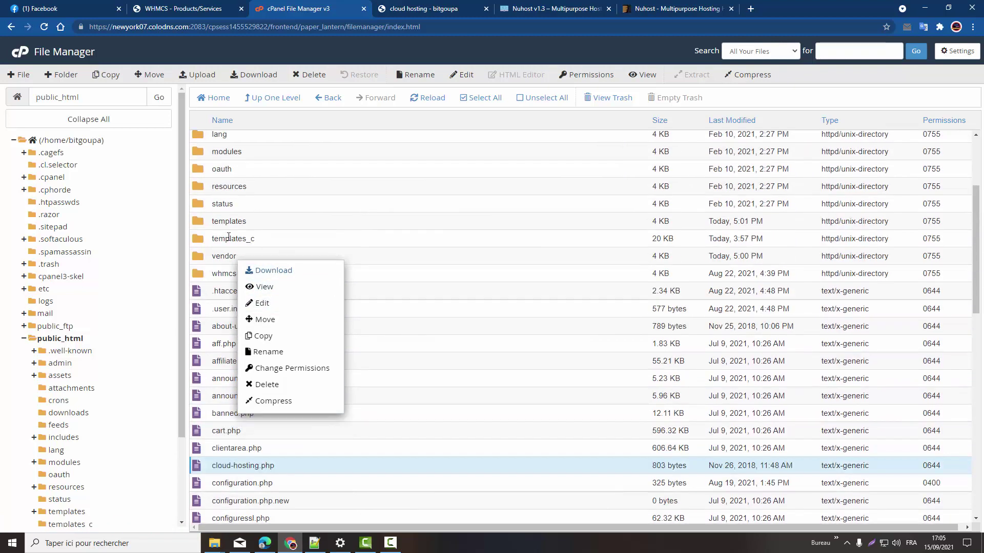
pyautogui.doubleClick(196, 226)
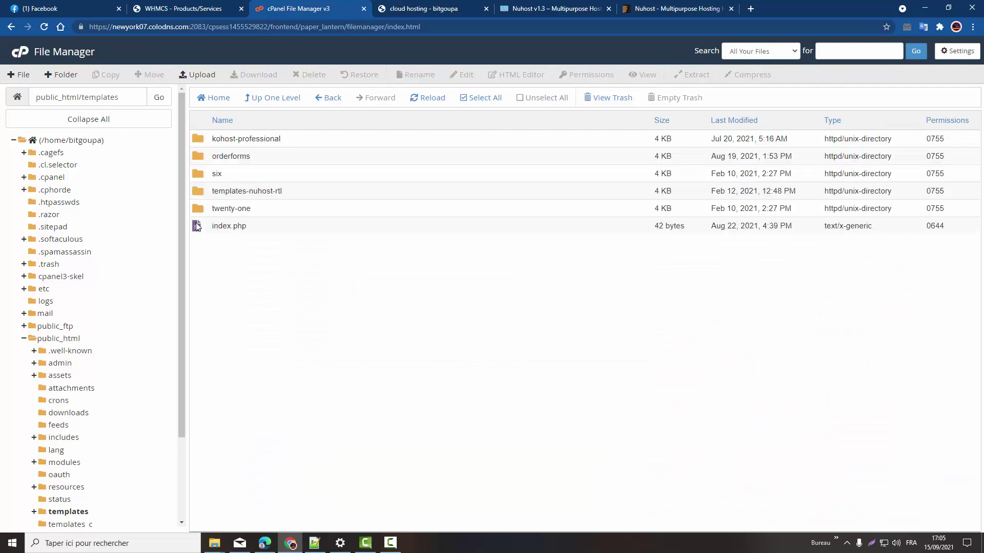
pyautogui.doubleClick(199, 190)
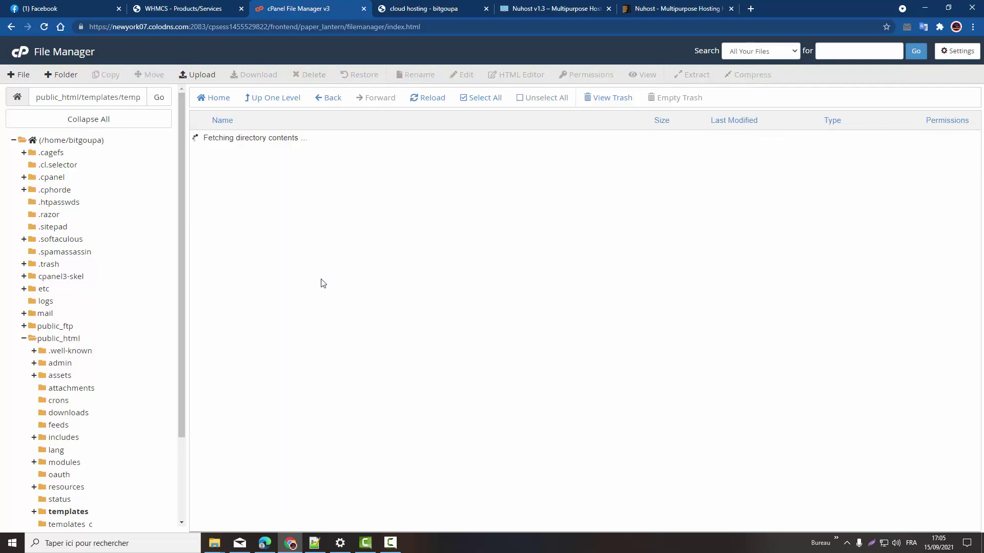
# Open cloud-hosting.tpl from the templates-nuhost-rtl folder in the code editor
pyautogui.scroll(-7, 322, 283)
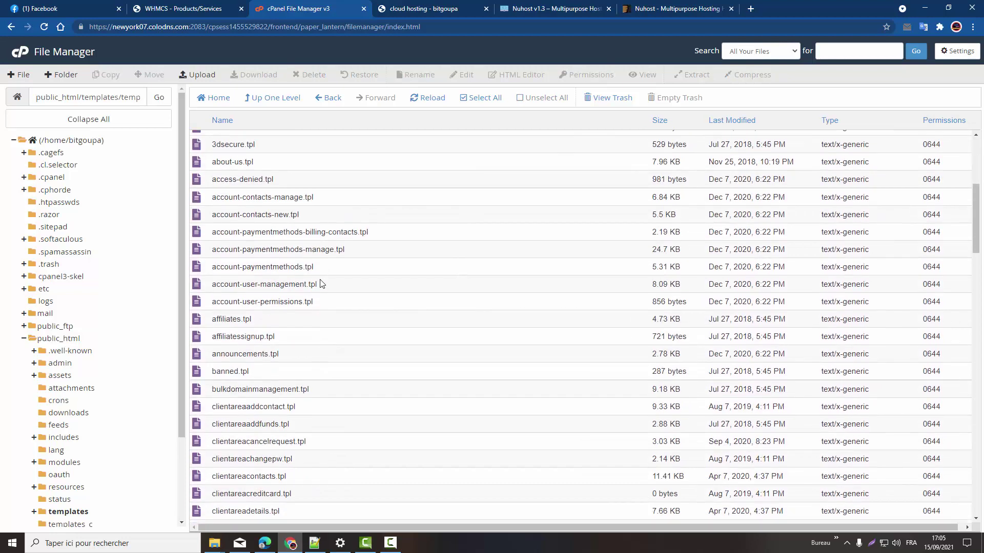
pyautogui.scroll(-2, 321, 283)
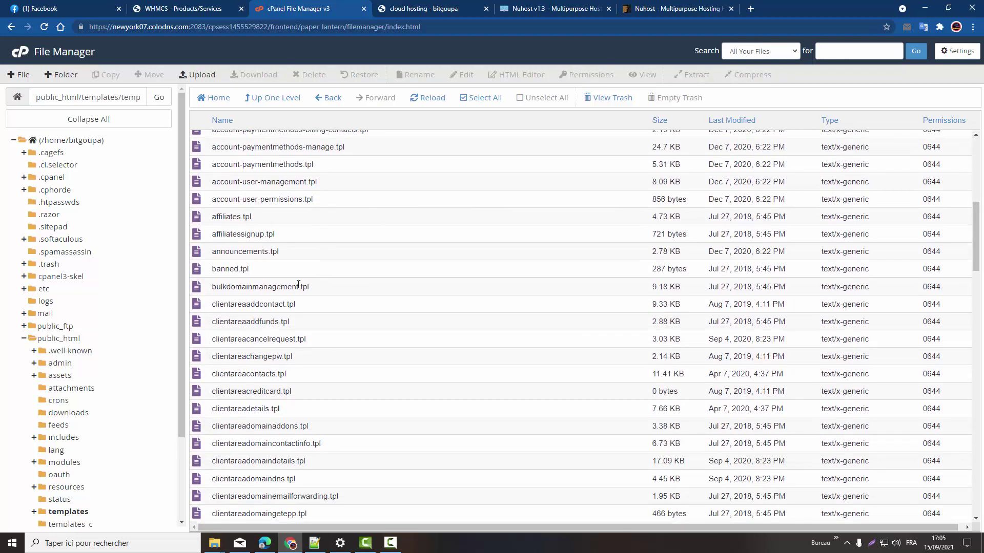
pyautogui.scroll(2, 298, 285)
pyautogui.scroll(-3, 293, 282)
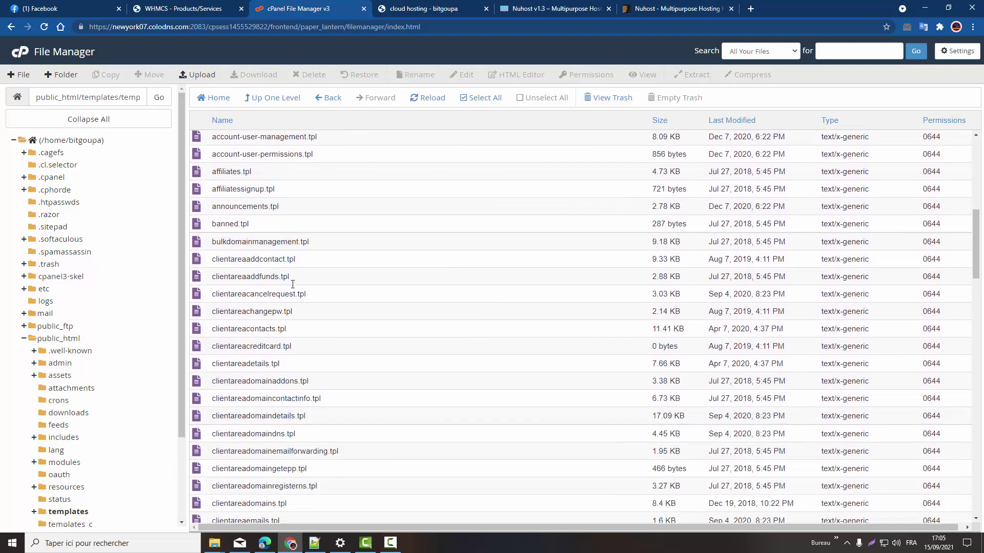
pyautogui.scroll(-5, 292, 285)
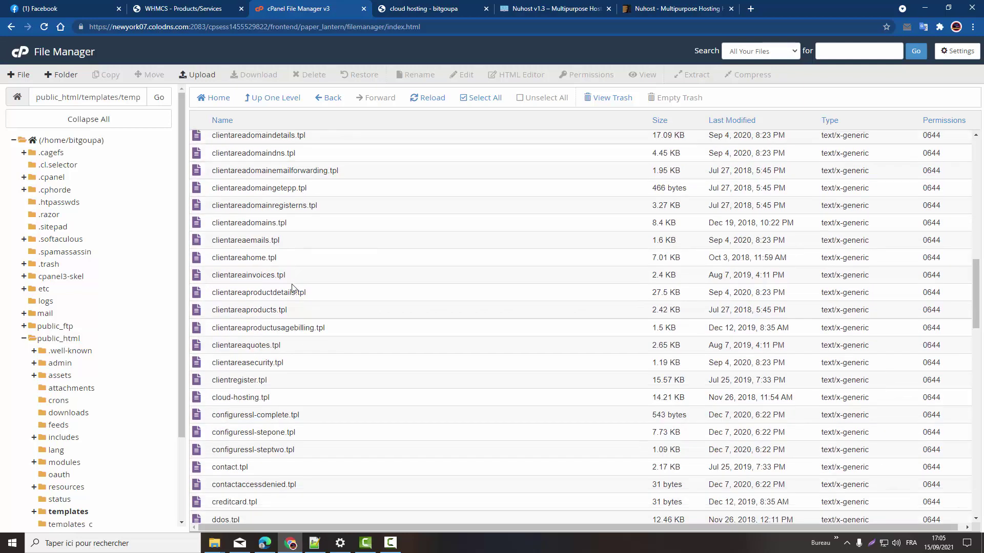
pyautogui.scroll(-1, 292, 289)
pyautogui.click(237, 365)
pyautogui.rightClick(248, 365)
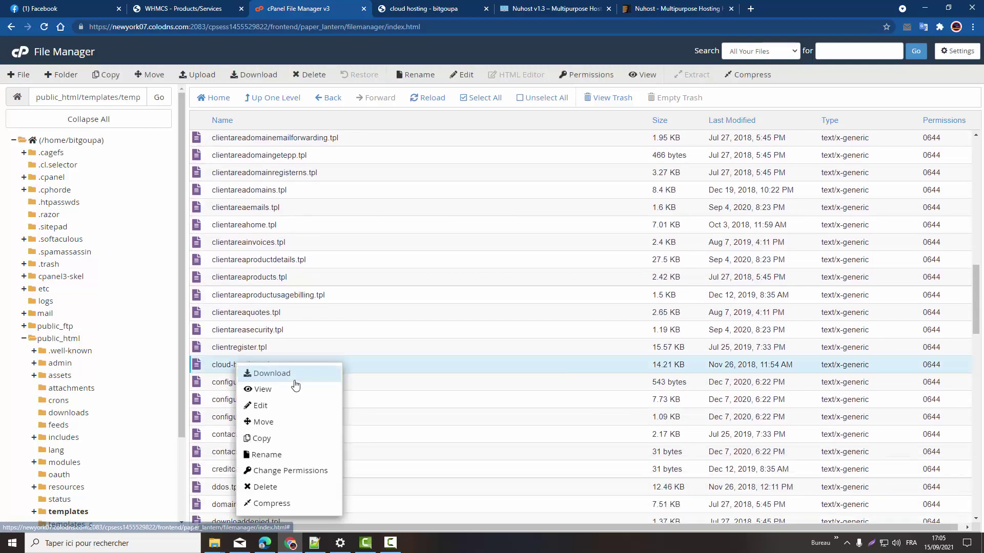
pyautogui.click(278, 405)
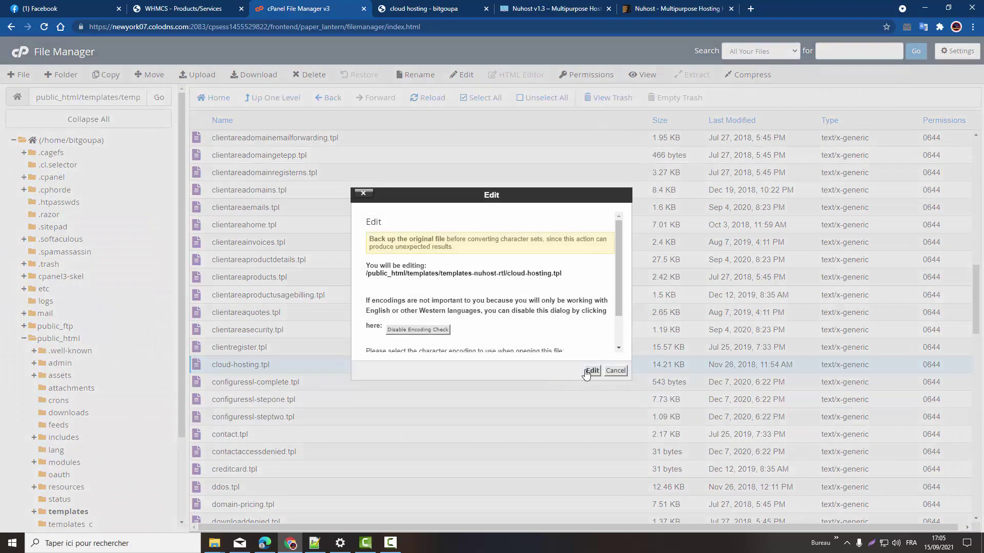
pyautogui.click(592, 370)
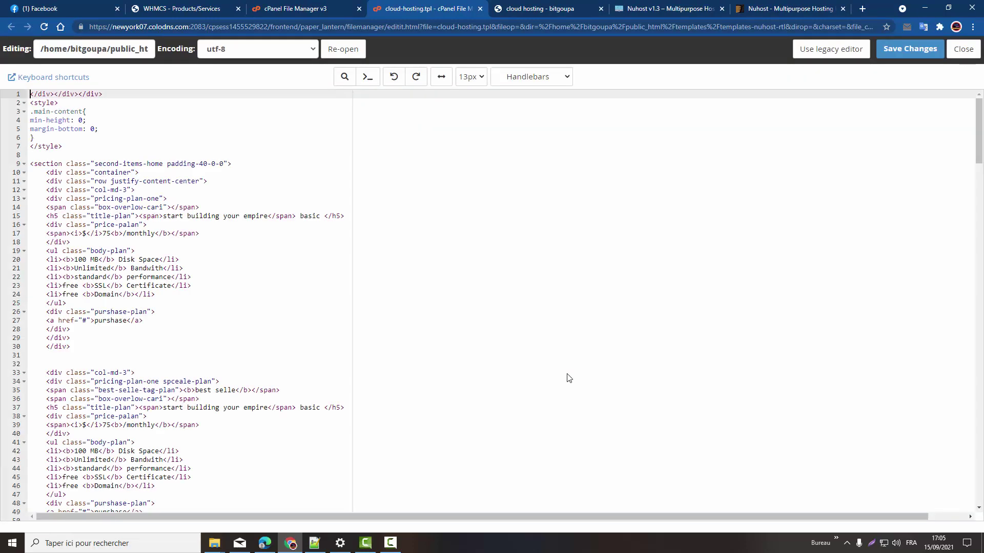
pyautogui.click(435, 78)
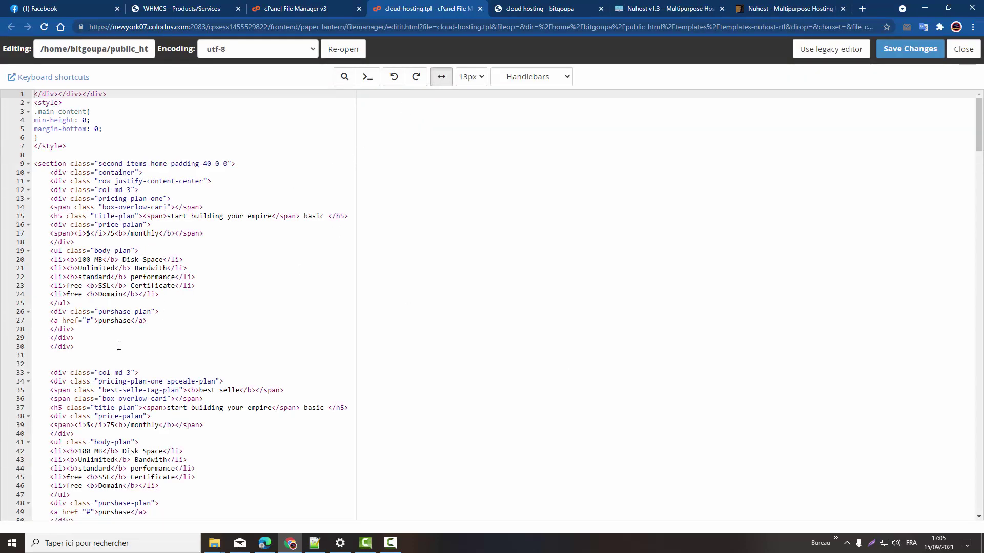
pyautogui.click(92, 321)
pyautogui.press('BackSpace')
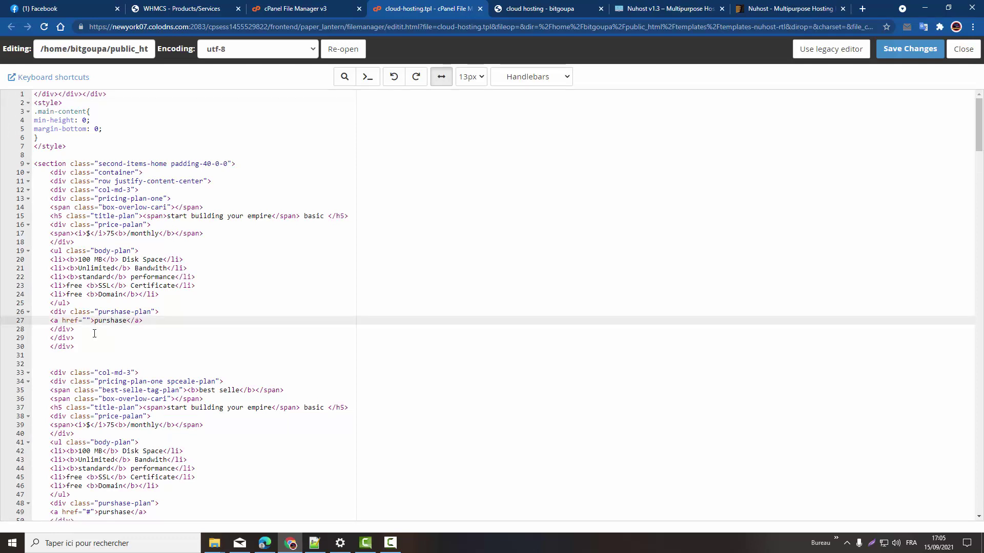
pyautogui.write('https://bitgoupa.com/cart.php?a=add&pid=1')
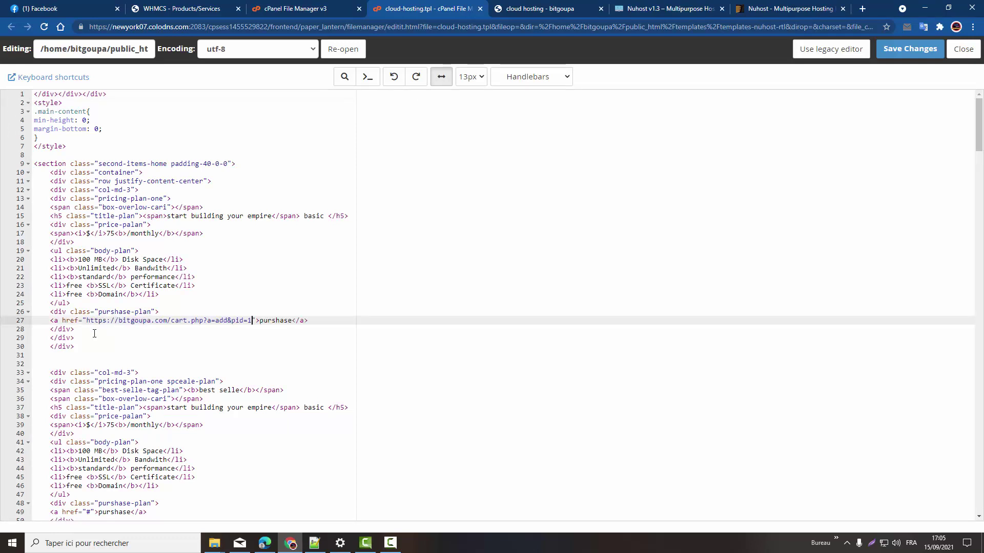
pyautogui.click(908, 57)
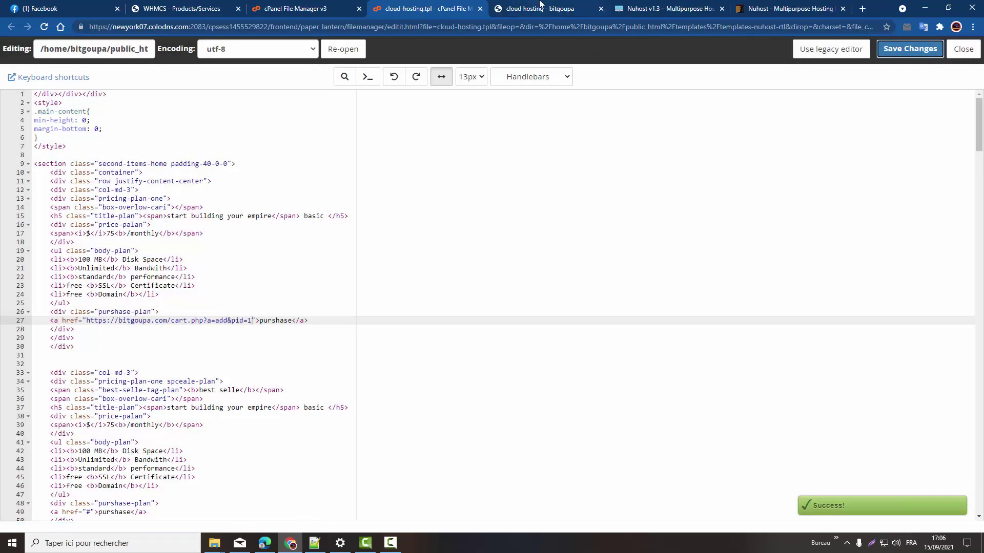
# Reload the cloud hosting page, follow the first plan's purchase link and check the three domain options on the order page
pyautogui.click(540, 8)
pyautogui.click(43, 27)
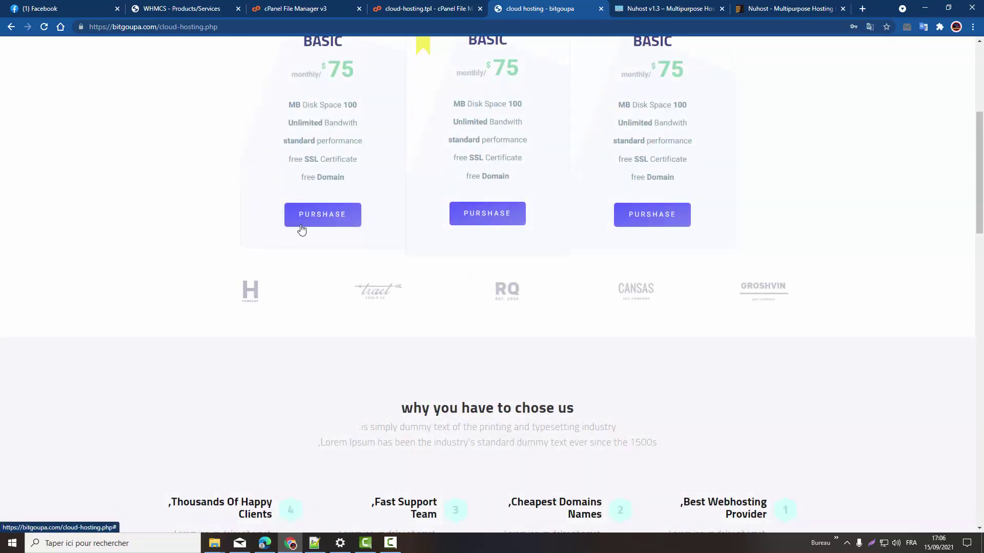
pyautogui.click(653, 215)
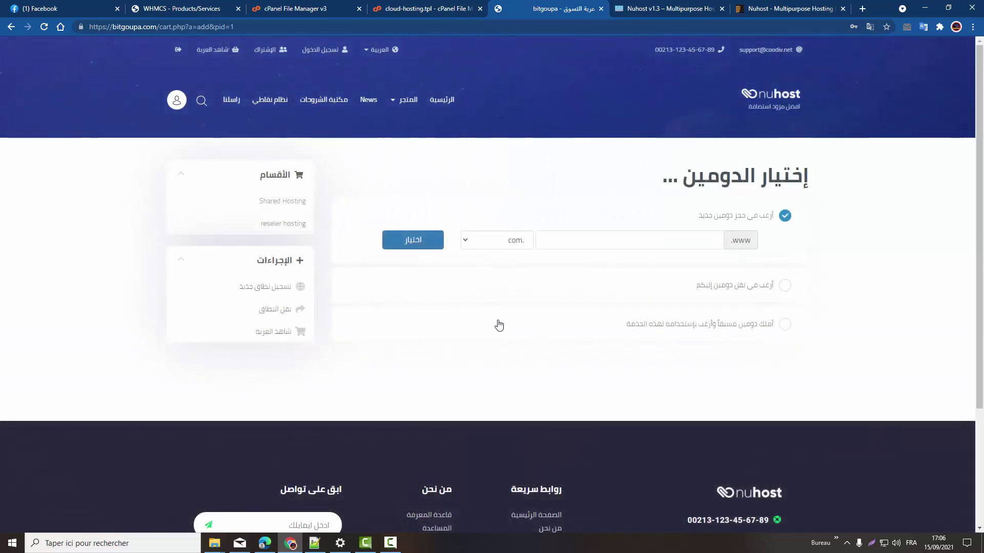
pyautogui.click(784, 286)
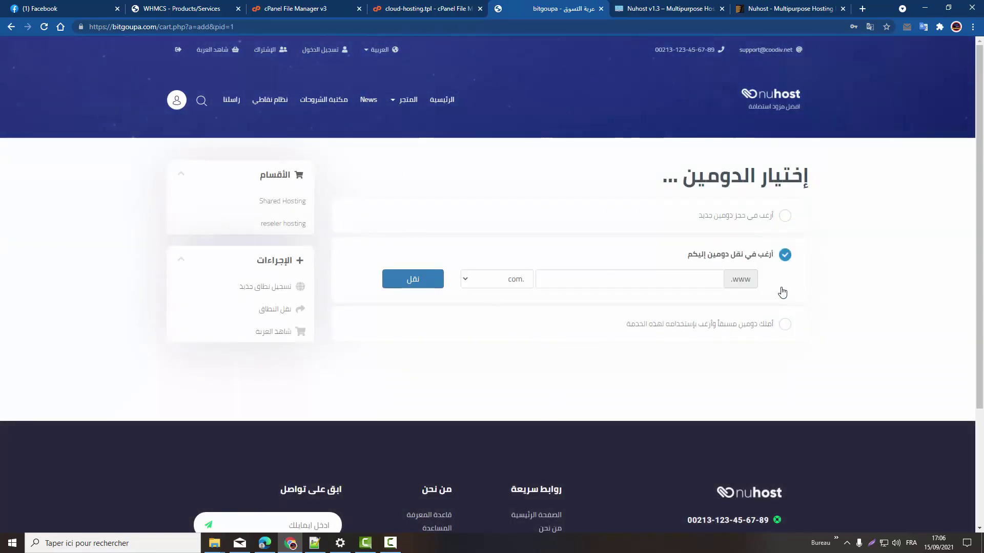
pyautogui.click(785, 218)
pyautogui.click(785, 286)
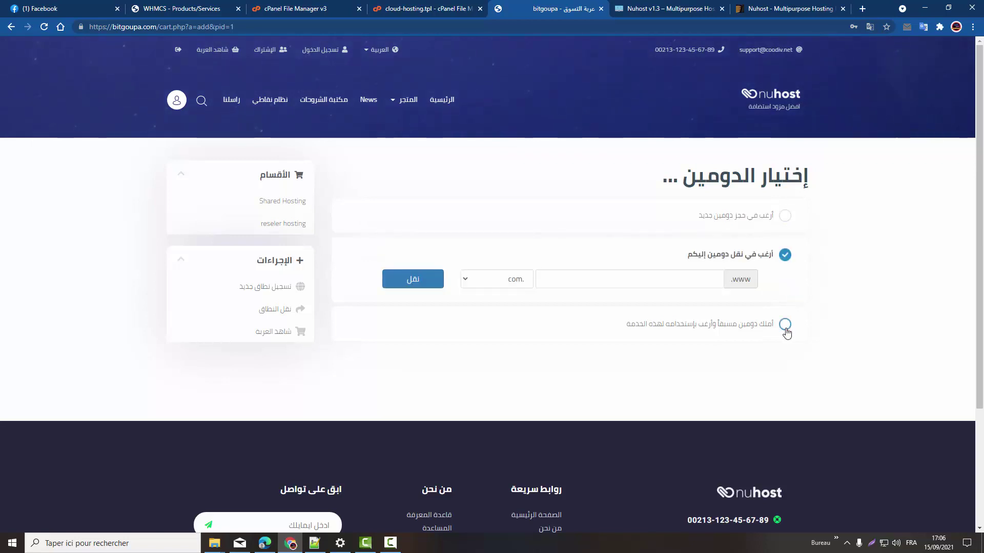
pyautogui.click(784, 325)
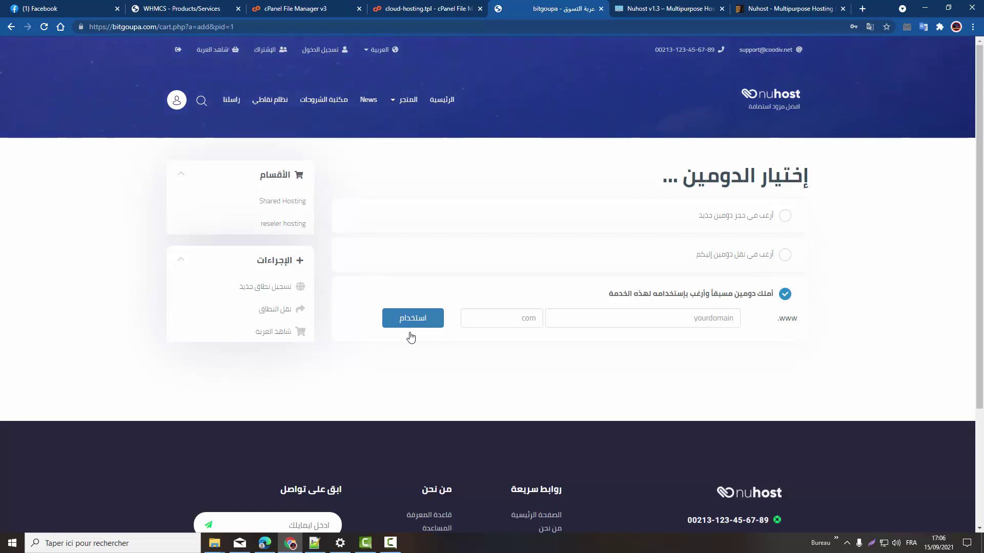
# Close the cloud-hosting.tpl editor and view the default order form templates in the Ordering section of the WHMCS General Settings
pyautogui.click(444, 14)
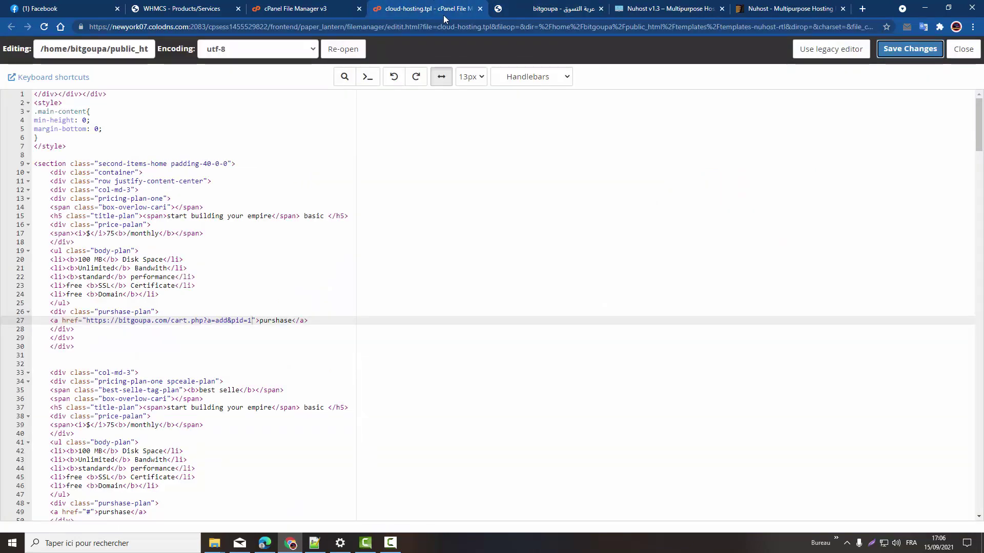
pyautogui.click(479, 10)
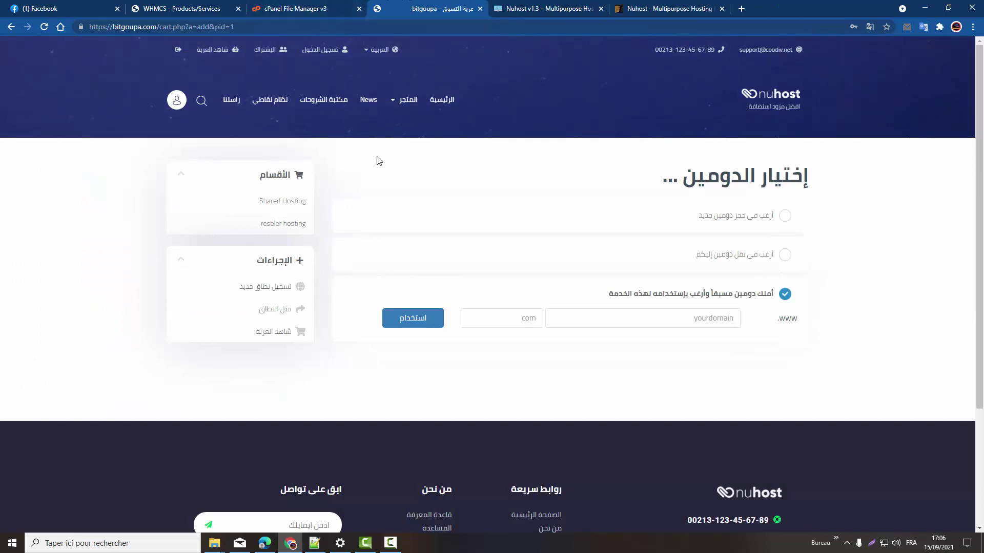
pyautogui.click(225, 6)
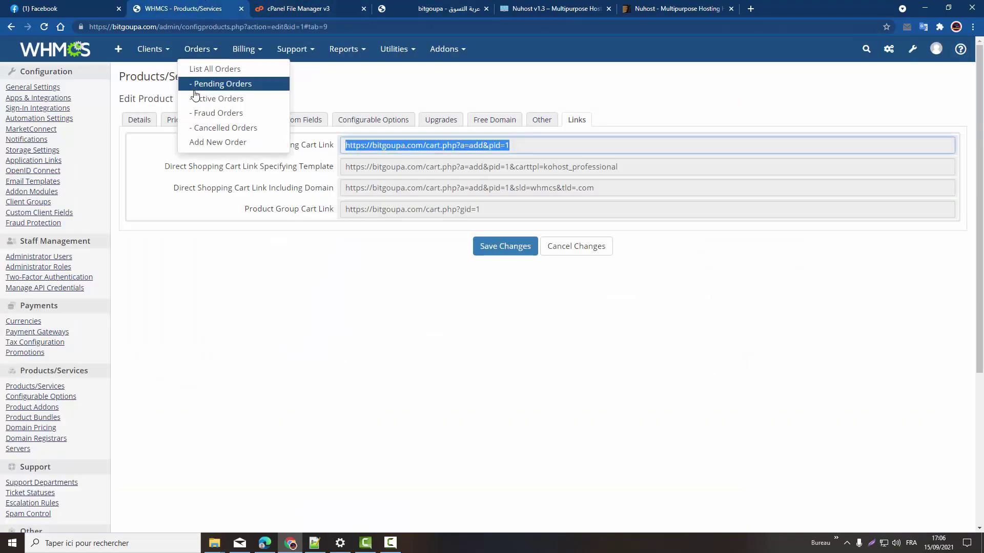
pyautogui.click(137, 121)
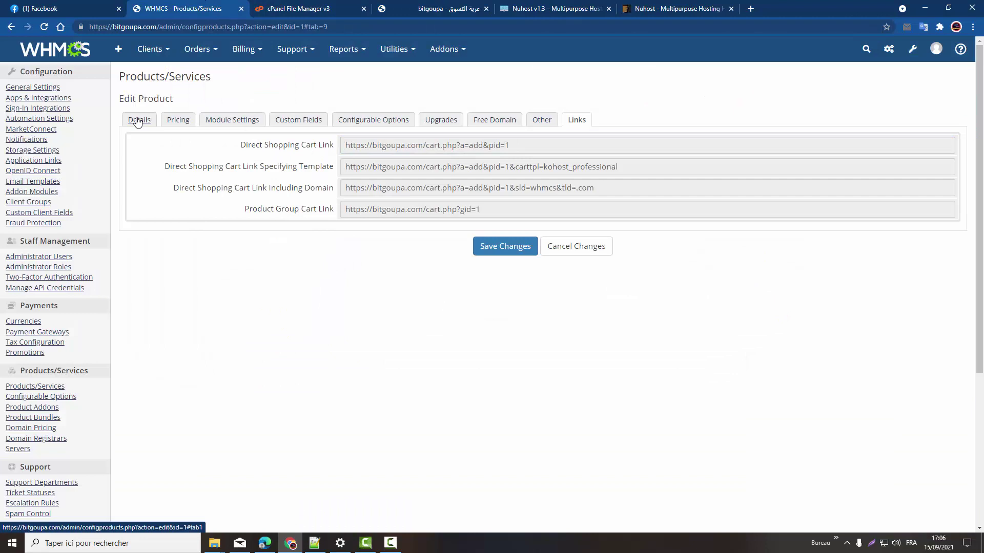
pyautogui.moveTo(910, 51)
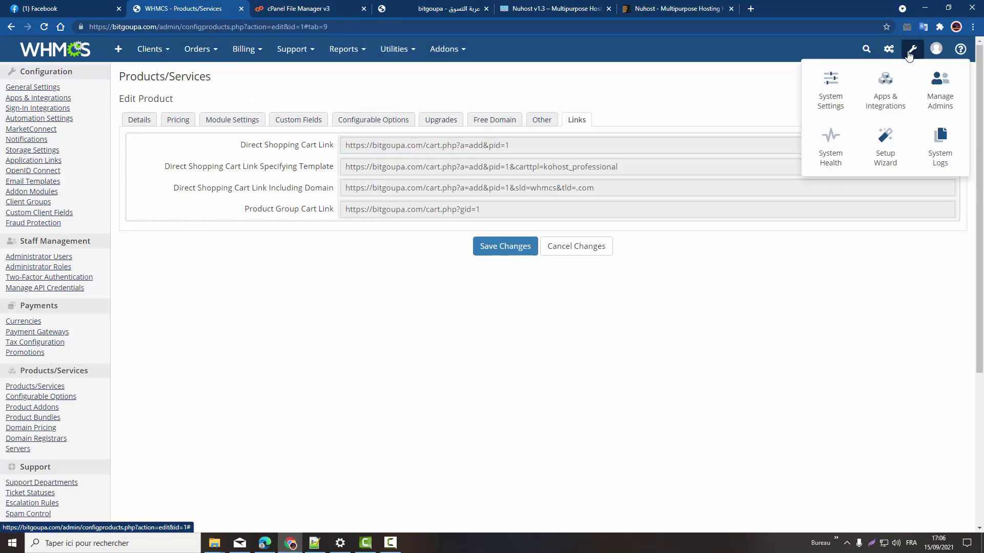
pyautogui.click(832, 85)
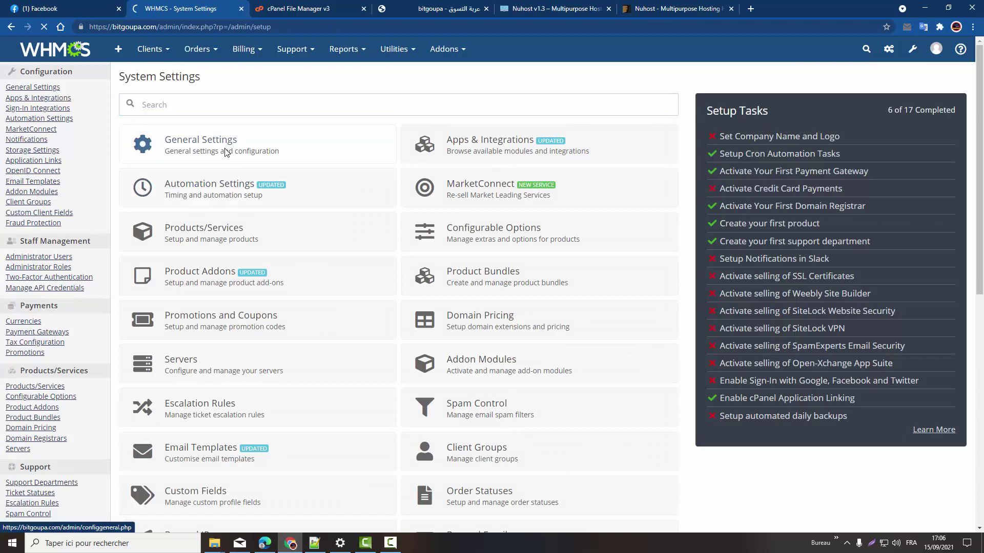
pyautogui.click(225, 152)
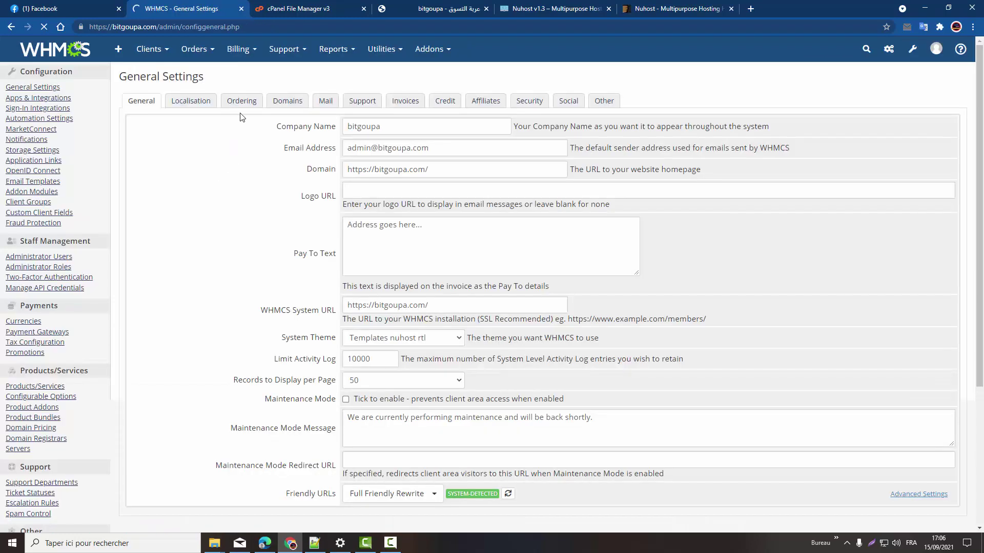
pyautogui.click(241, 102)
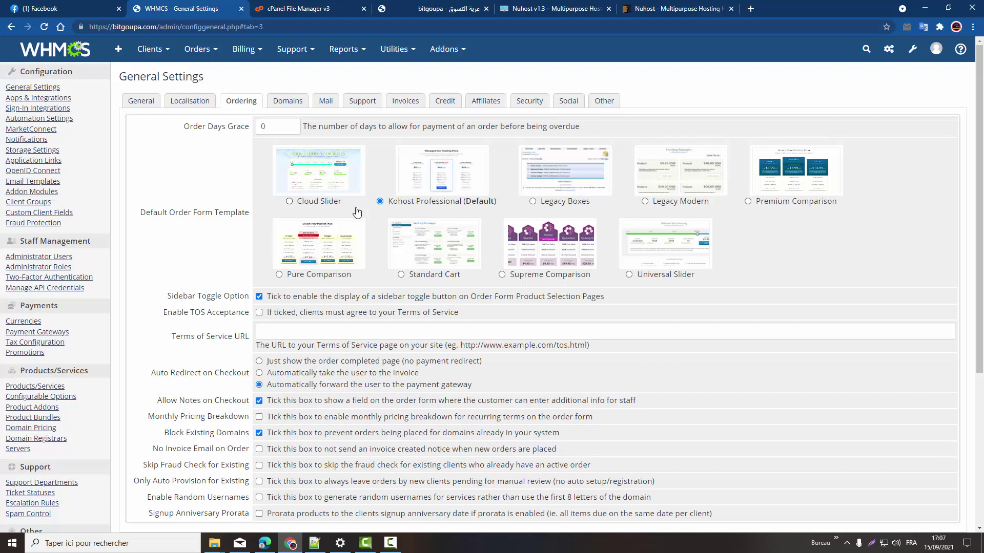
# Return to File Manager, open the orderforms folder inside public_html/templates and open its file upload page
pyautogui.click(312, 5)
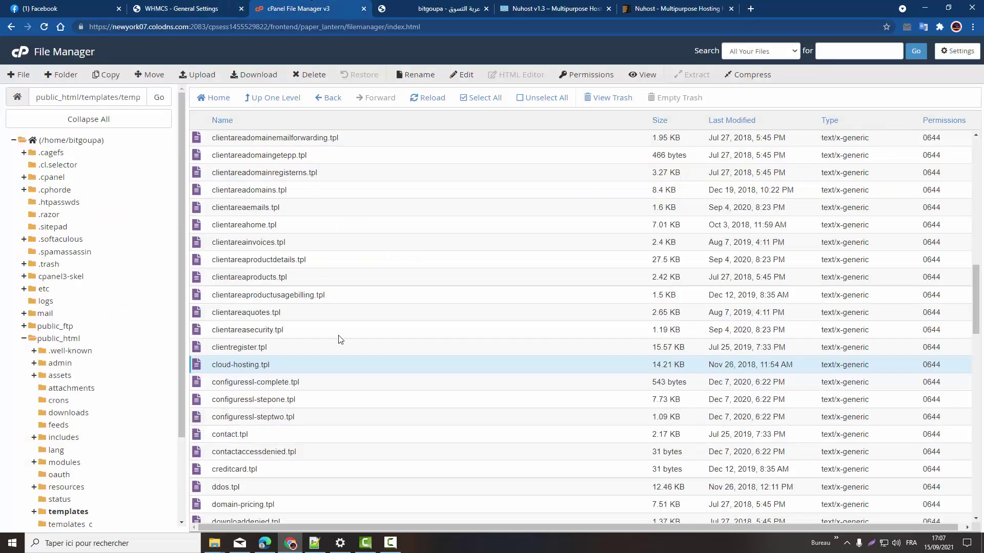
pyautogui.scroll(15, 338, 339)
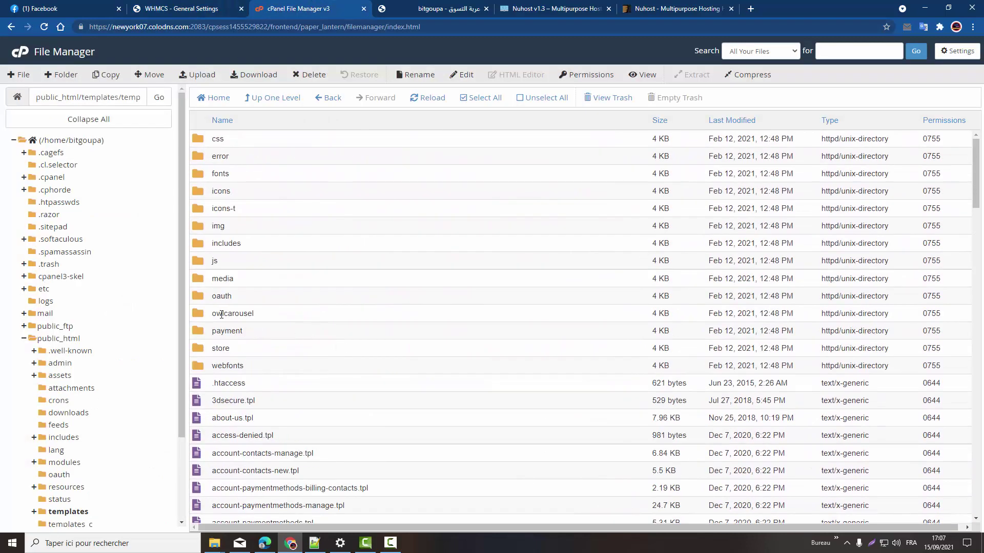
pyautogui.click(267, 98)
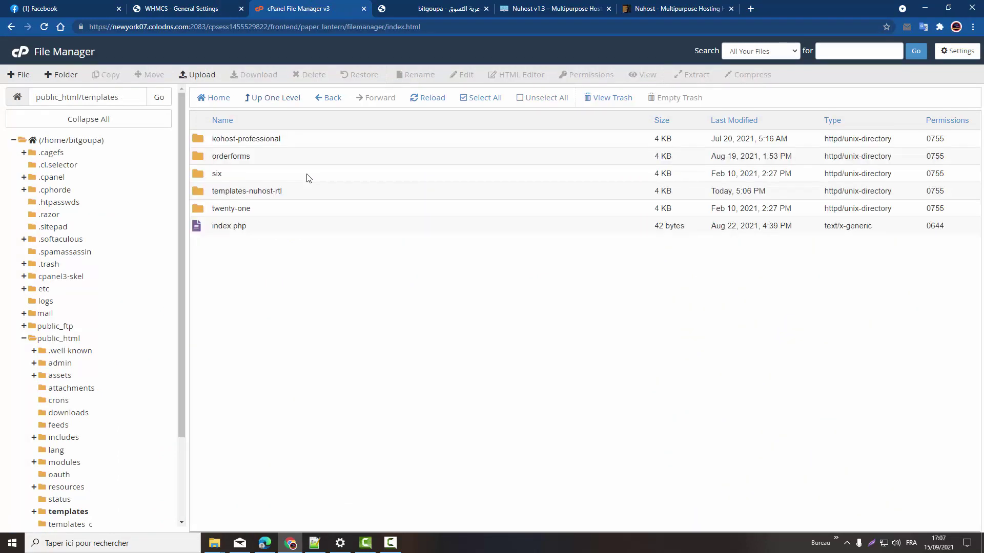
pyautogui.doubleClick(207, 157)
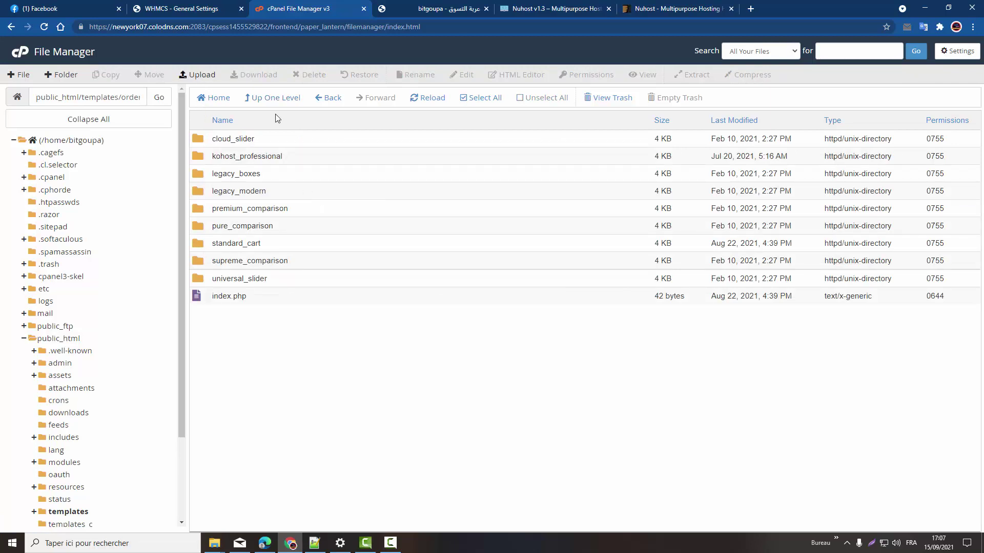
pyautogui.click(200, 75)
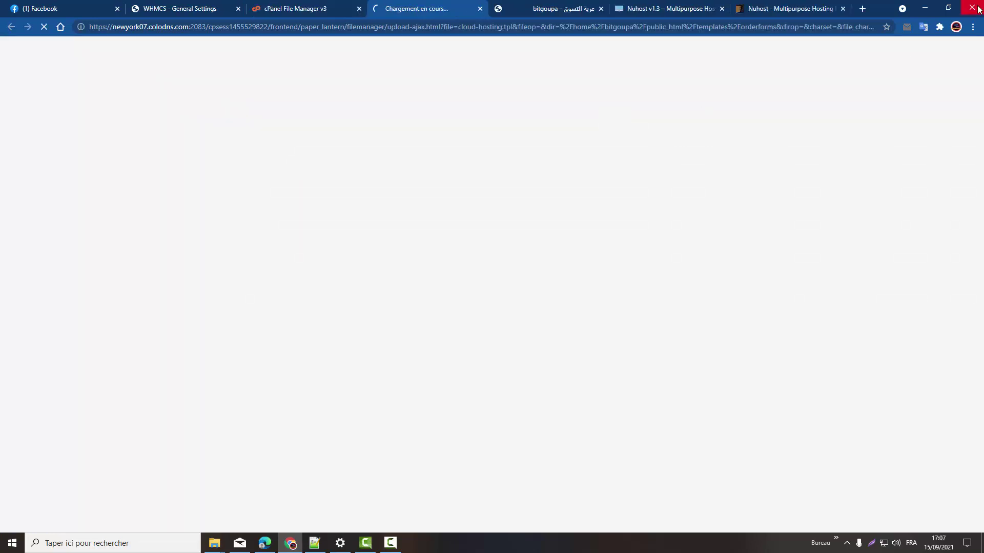
# Switch to the desktop and open the local folder templete whmcs > WHMCS > WHMCS_8.1.0 > orderforms
pyautogui.click(925, 7)
pyautogui.doubleClick(380, 117)
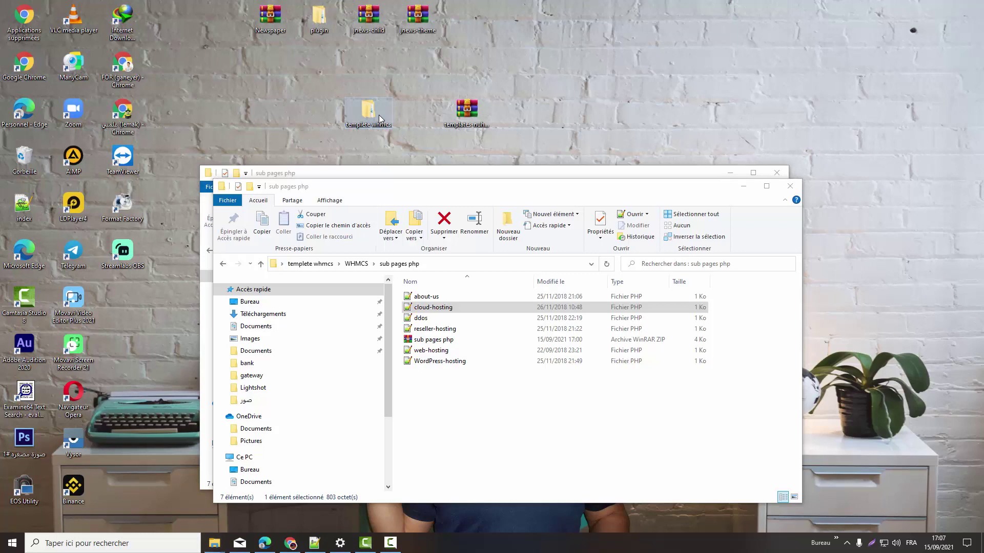
pyautogui.doubleClick(439, 331)
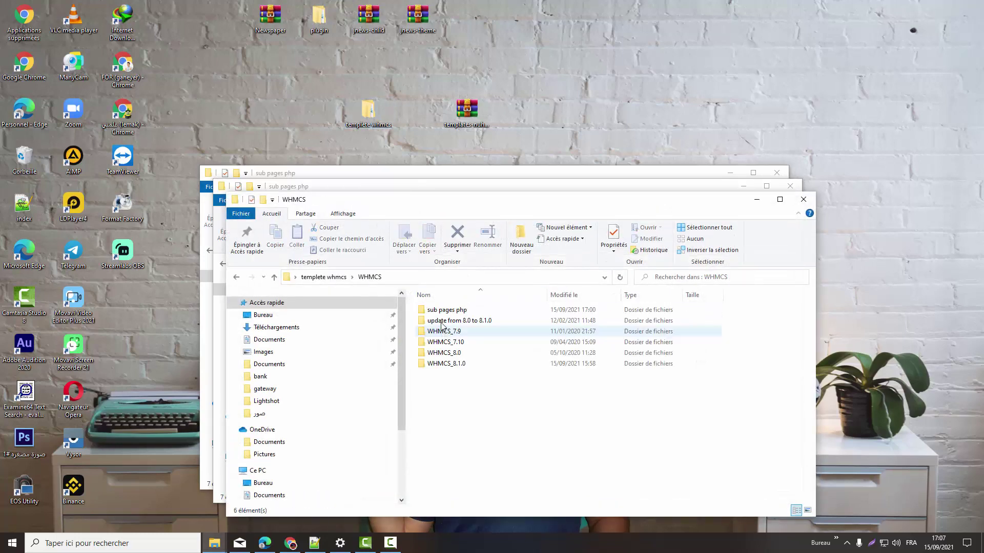
pyautogui.doubleClick(449, 364)
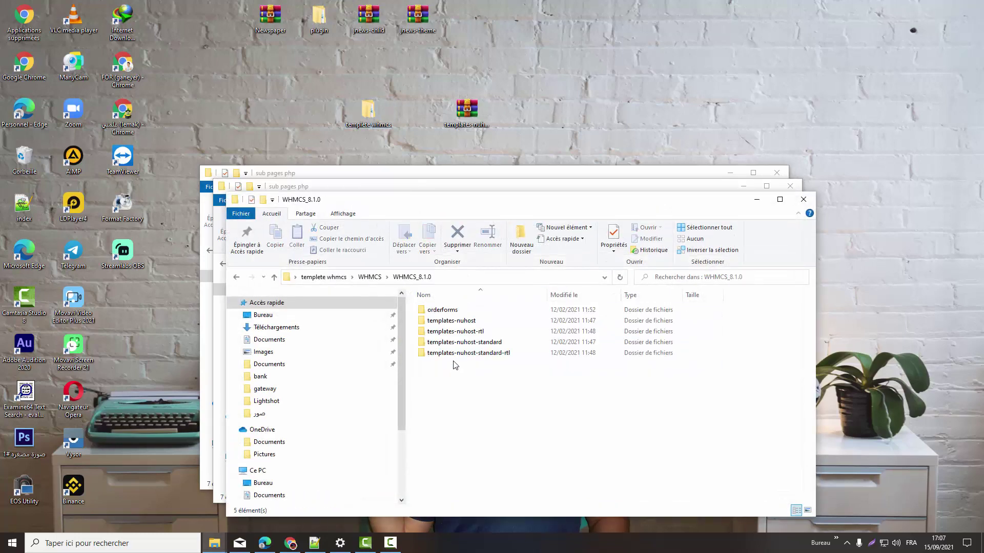
pyautogui.click(442, 311)
pyautogui.press('Return')
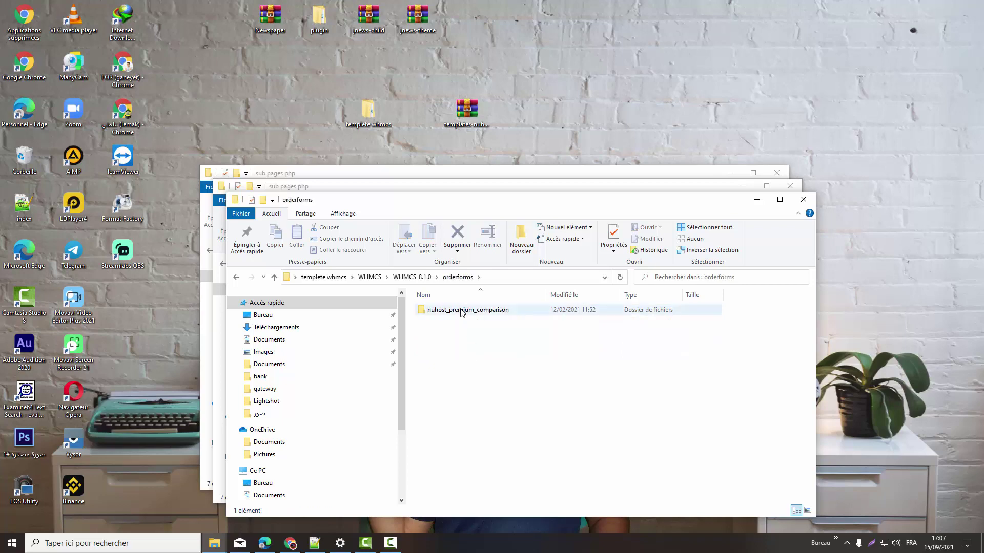
# Compress the local nuhost_premium_comparison folder into a ZIP archive named nuhost_premium_comparison.zip
pyautogui.rightClick(460, 310)
pyautogui.click(511, 397)
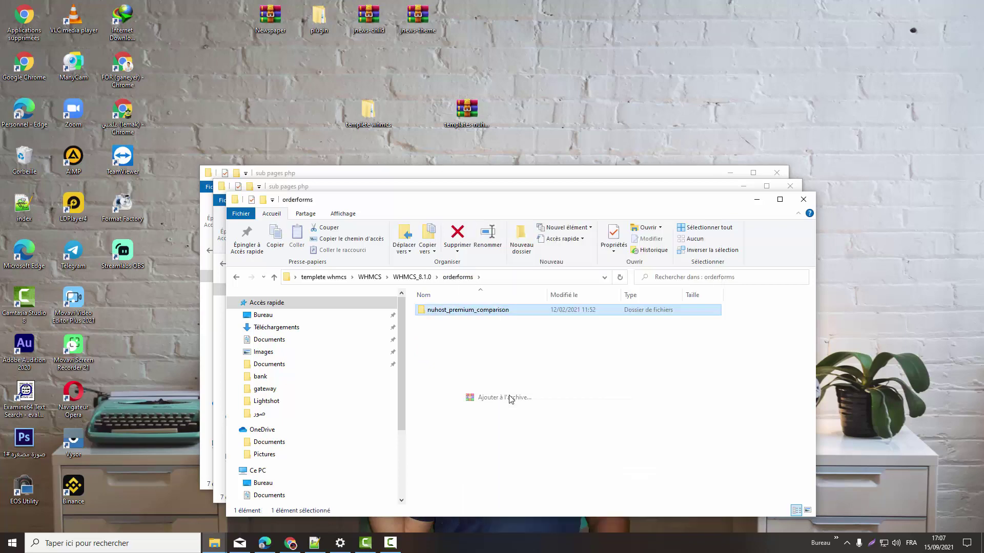
pyautogui.click(454, 274)
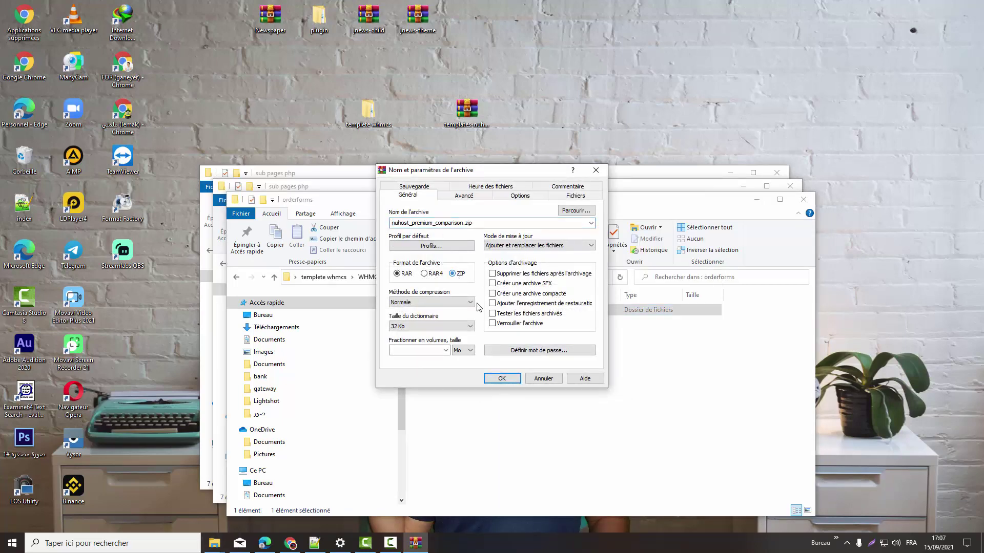
pyautogui.click(504, 378)
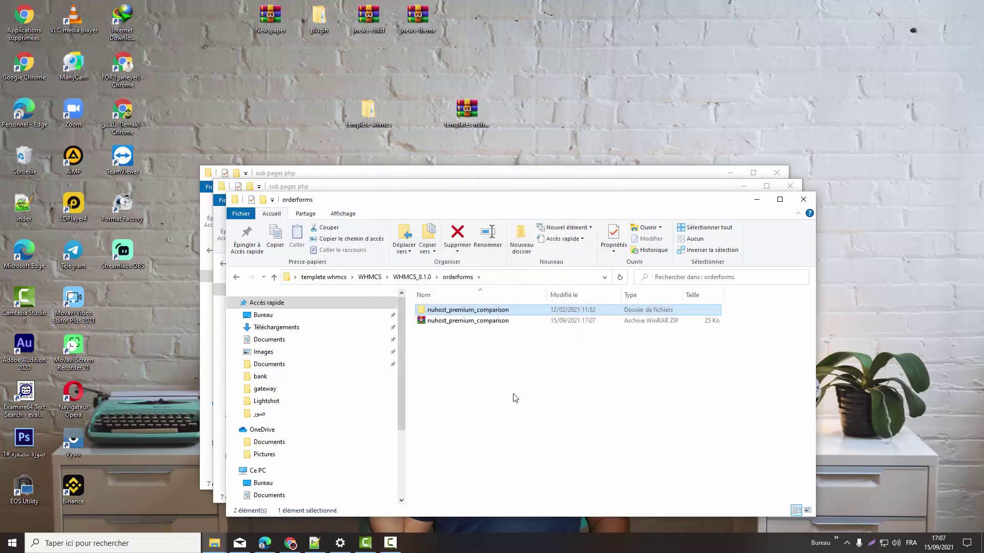
# Upload nuhost_premium_comparison.zip to public_html/templates/orderforms in the browser's cPanel File Manager and extract it there
pyautogui.moveTo(456, 321); pyautogui.dragTo(490, 241)
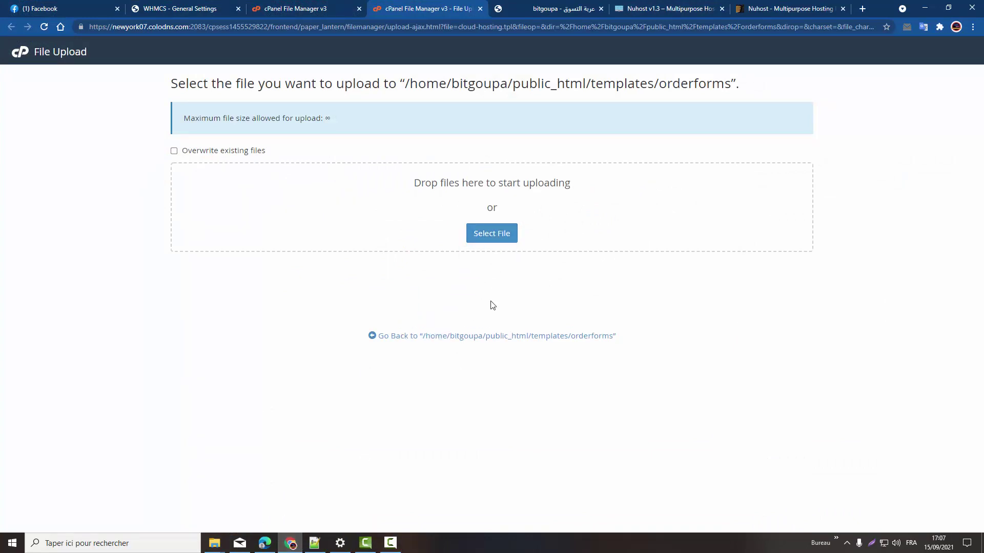
pyautogui.click(500, 337)
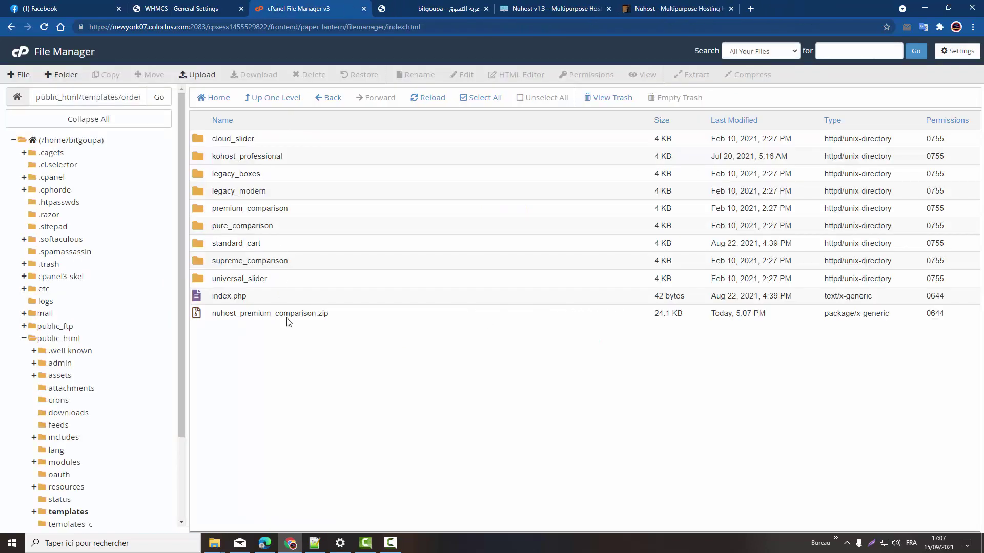
pyautogui.click(286, 314)
pyautogui.rightClick(288, 316)
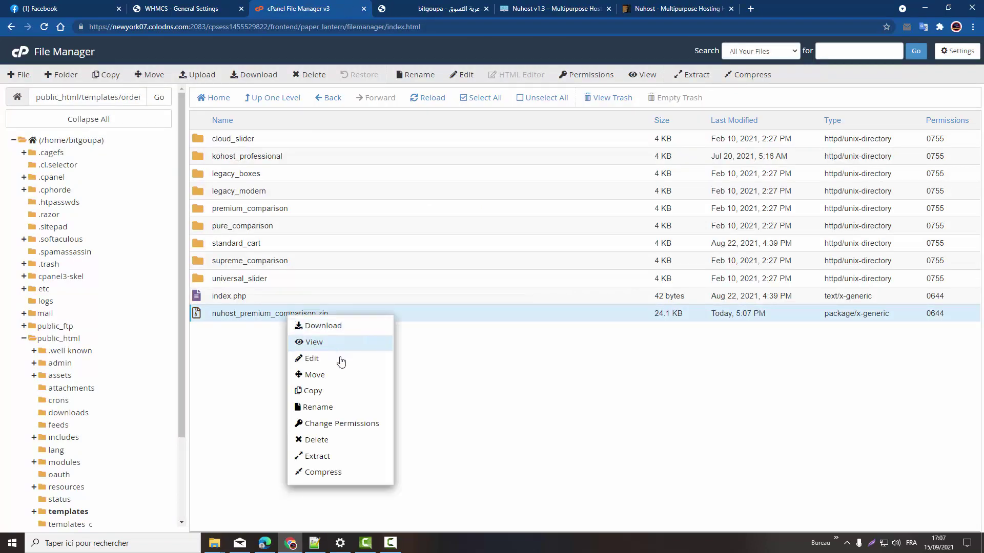
pyautogui.click(334, 456)
pyautogui.click(574, 340)
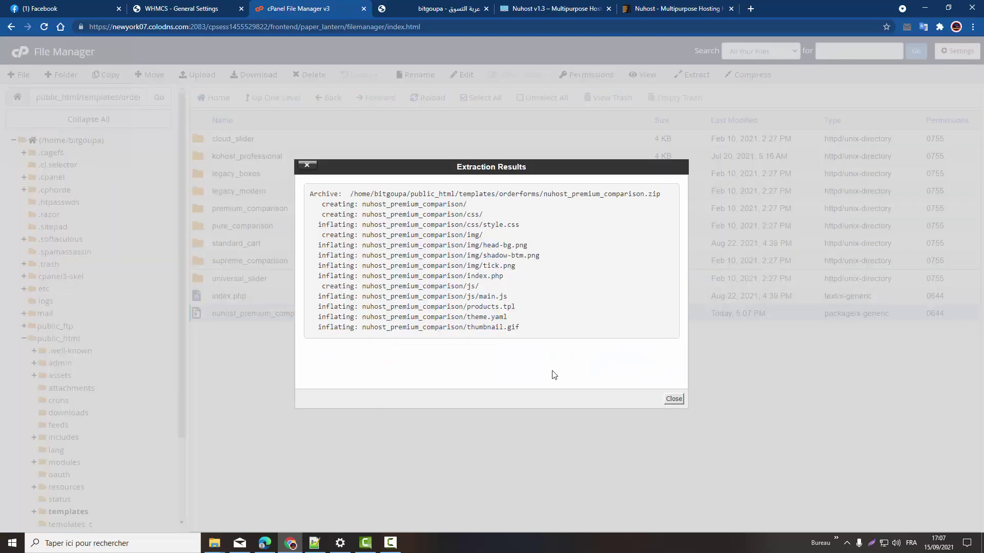
pyautogui.click(673, 399)
# Reload the WHMCS General Settings, set the default order form template to Nuhost Premium Comparison and save the changes
pyautogui.click(191, 7)
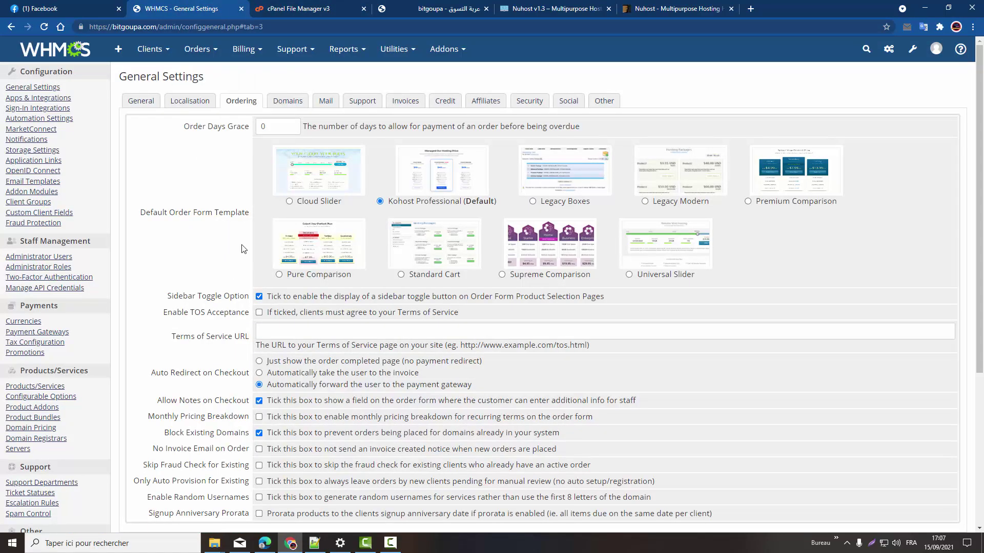
pyautogui.click(45, 27)
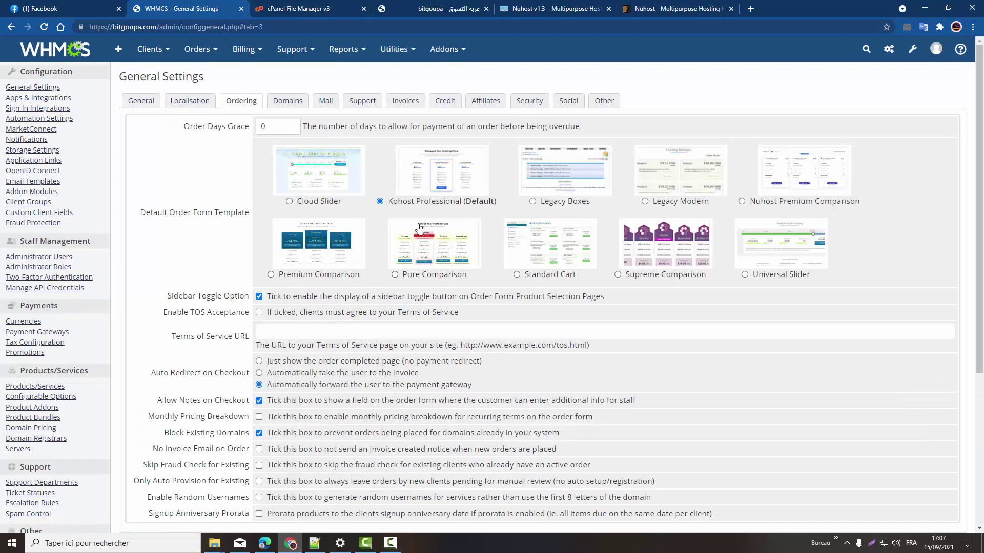
pyautogui.click(742, 201)
pyautogui.scroll(-4, 306, 378)
pyautogui.click(492, 349)
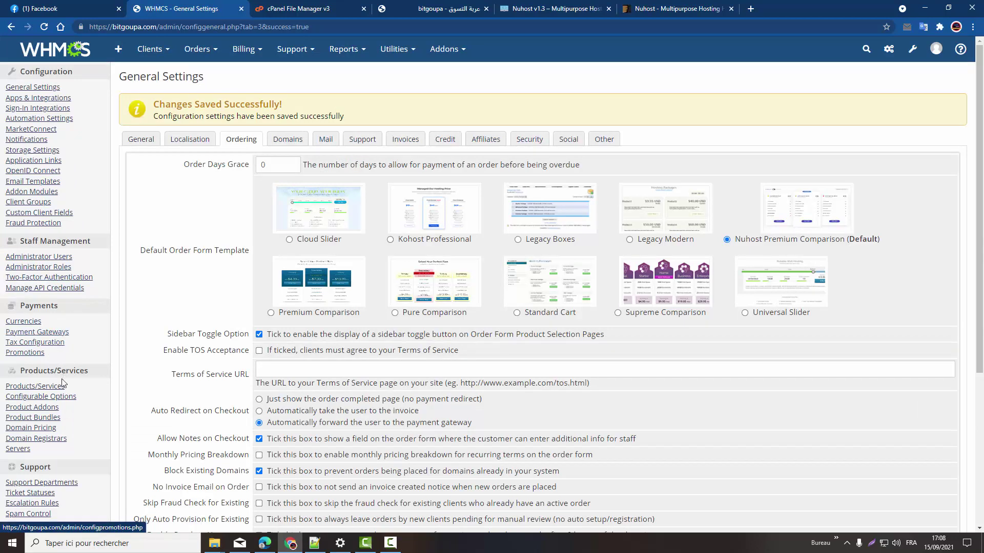
# Edit the Shared Hosting product group to use the Nuhost Premium Comparison order form template and save the changes
pyautogui.click(61, 385)
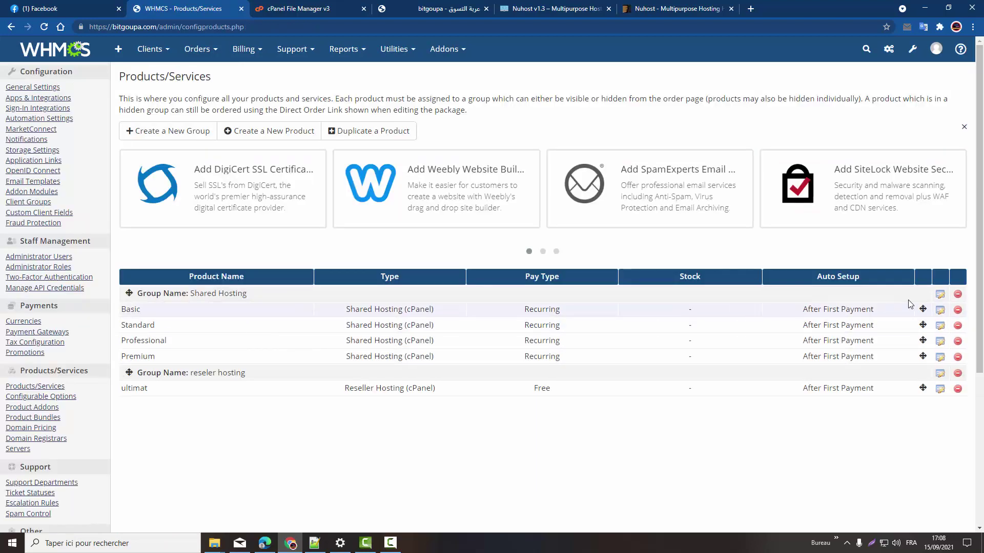
pyautogui.click(939, 294)
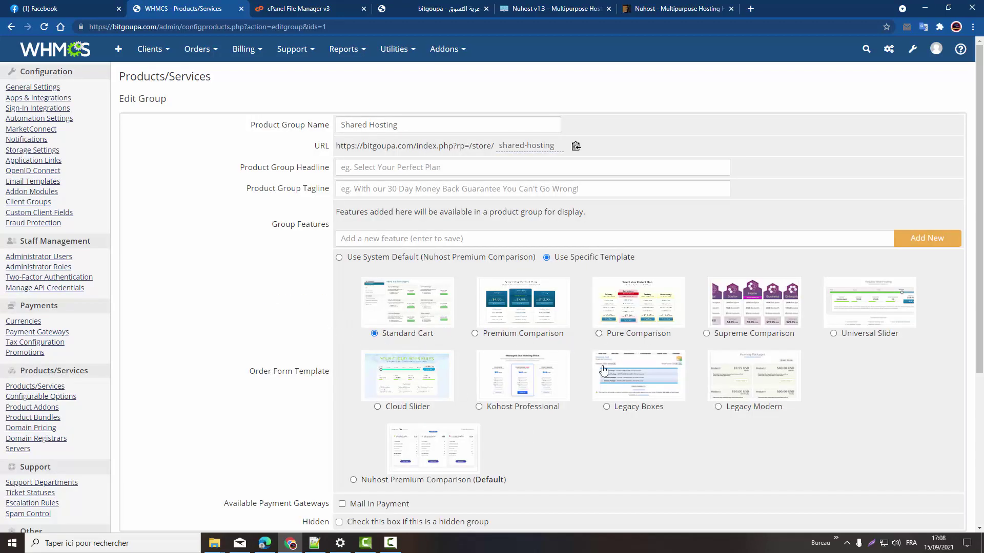
pyautogui.click(353, 480)
pyautogui.scroll(-4, 291, 451)
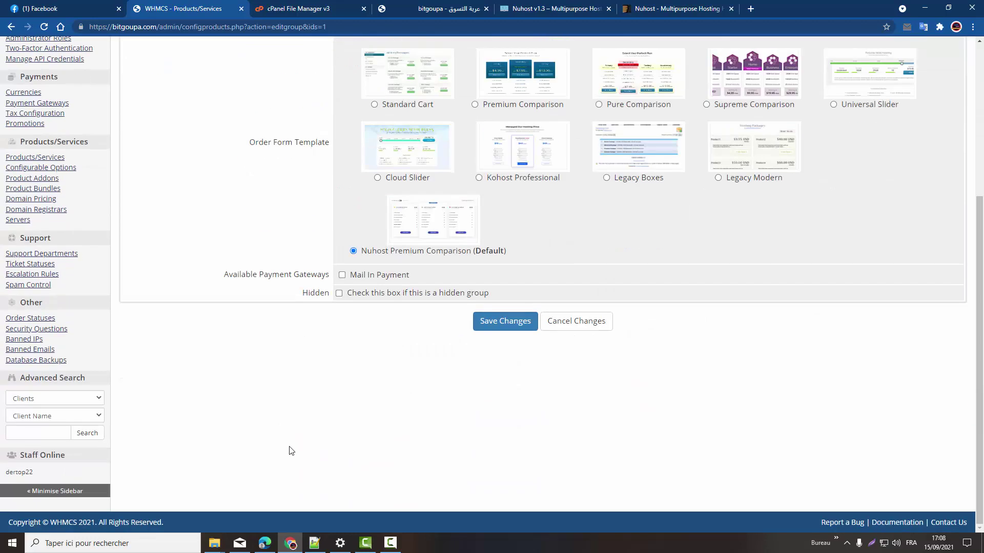
pyautogui.click(502, 330)
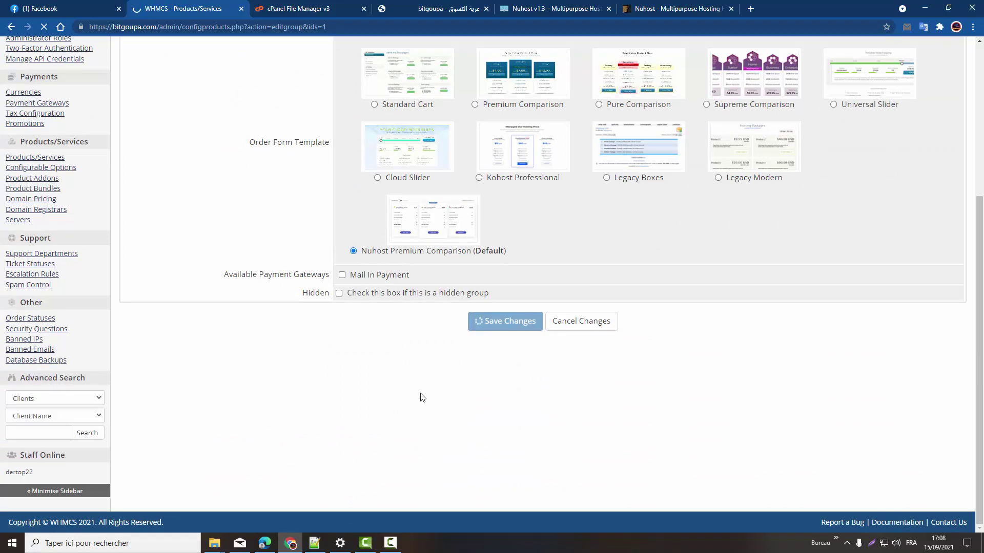
# Open the Shared Hosting category of the client-area store and examine the layout of its plan cards down to the footer
pyautogui.click(425, 8)
pyautogui.click(393, 106)
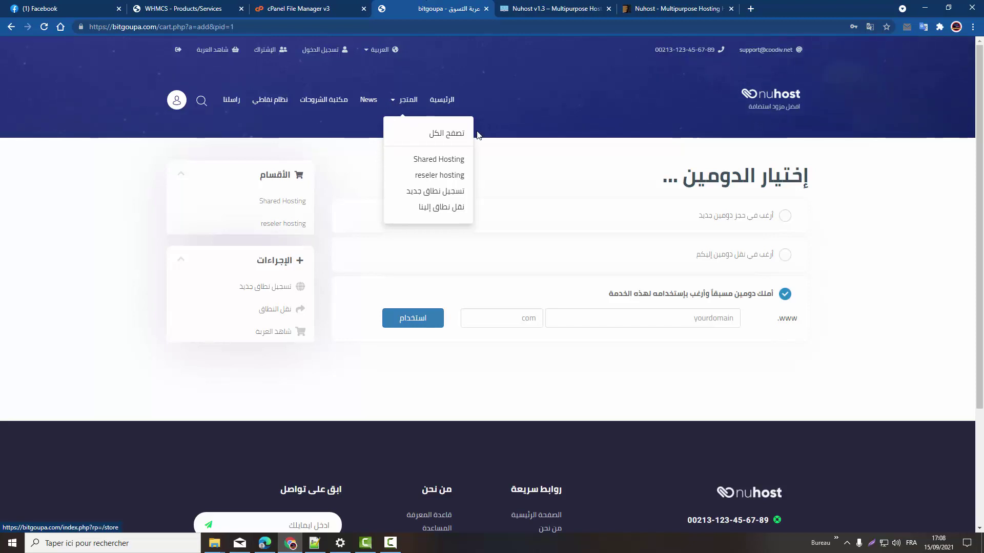
pyautogui.click(452, 160)
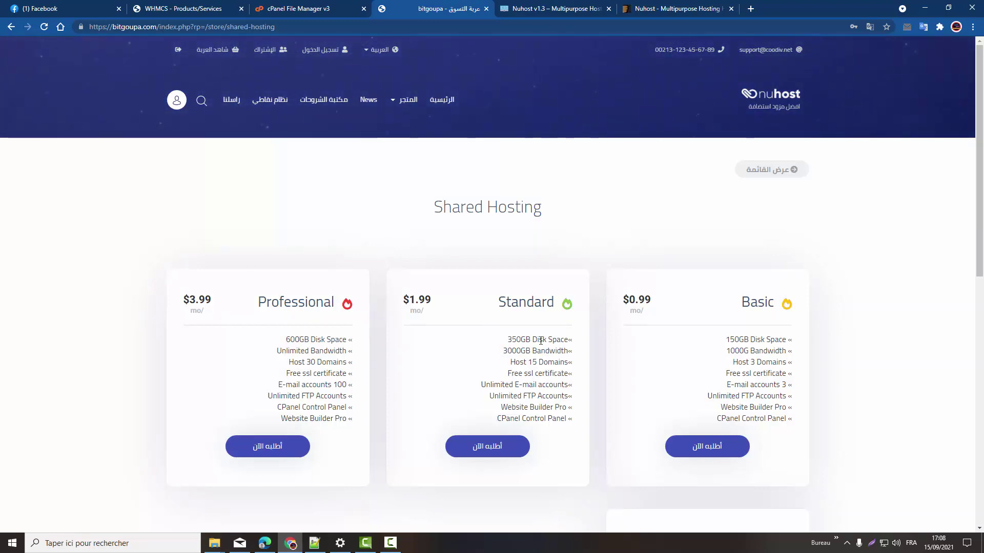
pyautogui.scroll(-7, 640, 241)
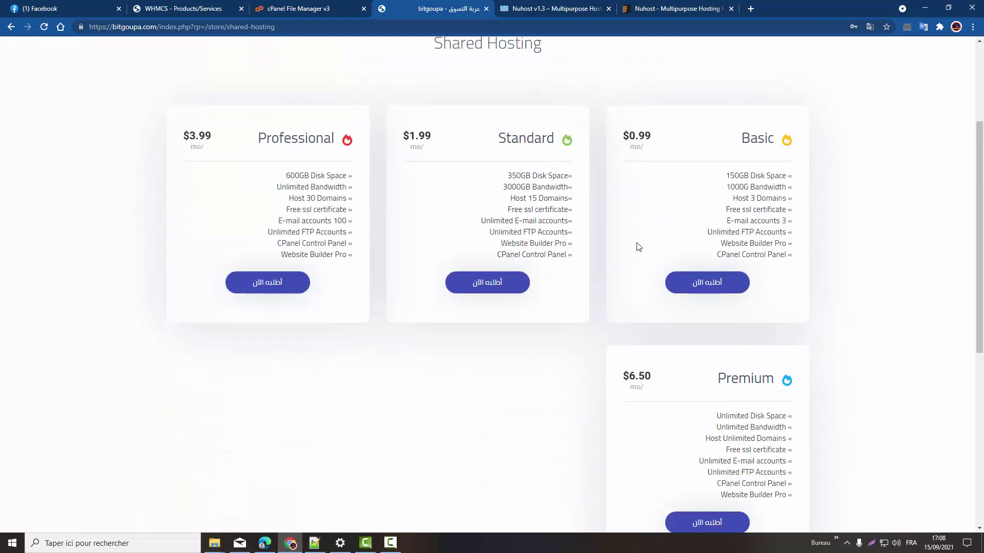
pyautogui.scroll(2, 371, 169)
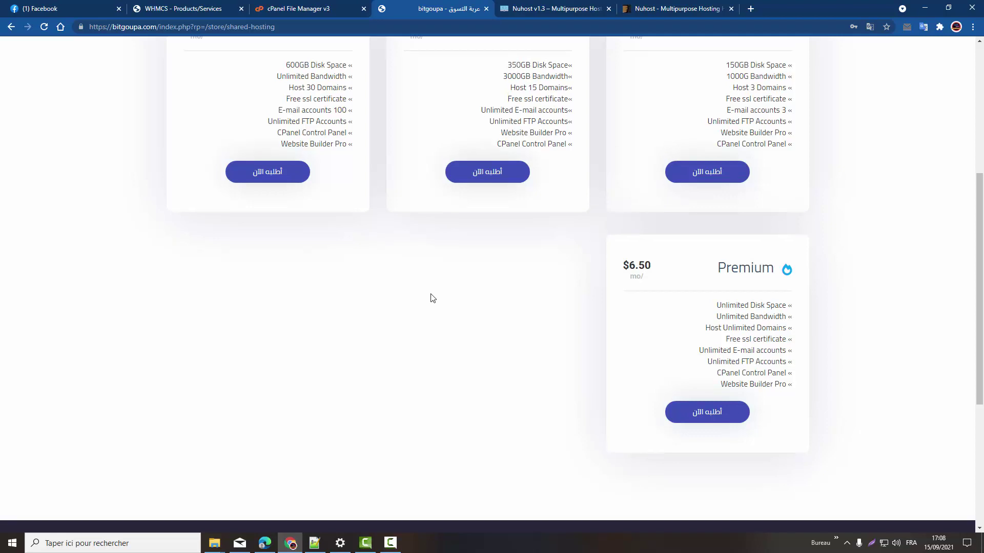
pyautogui.scroll(3, 433, 287)
pyautogui.scroll(-2, 445, 413)
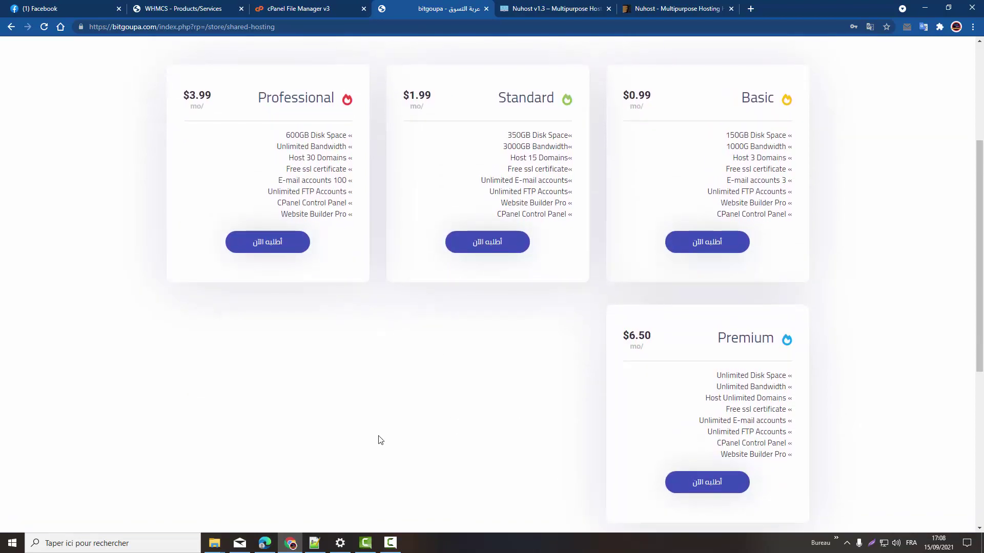
pyautogui.scroll(-6, 378, 438)
pyautogui.scroll(10, 378, 435)
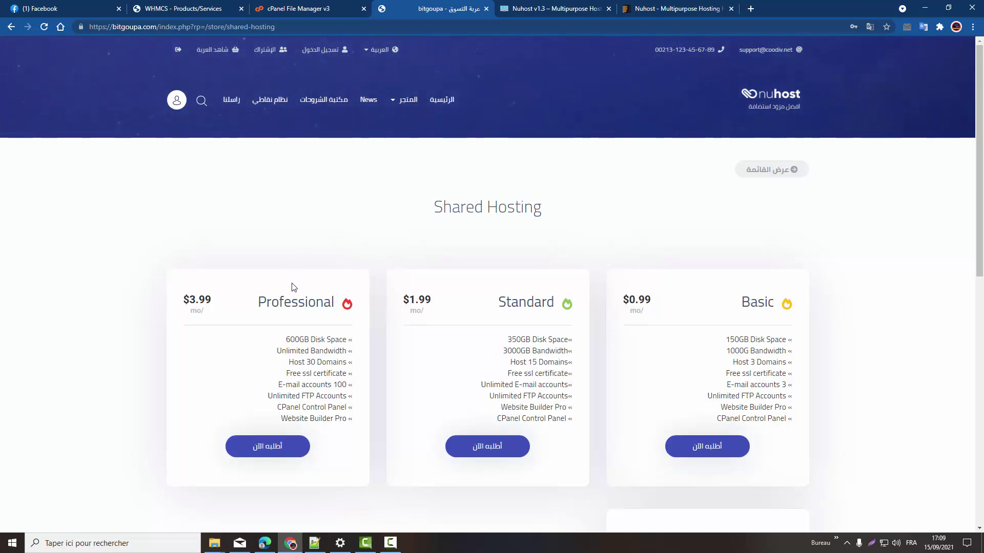
pyautogui.scroll(-8, 290, 286)
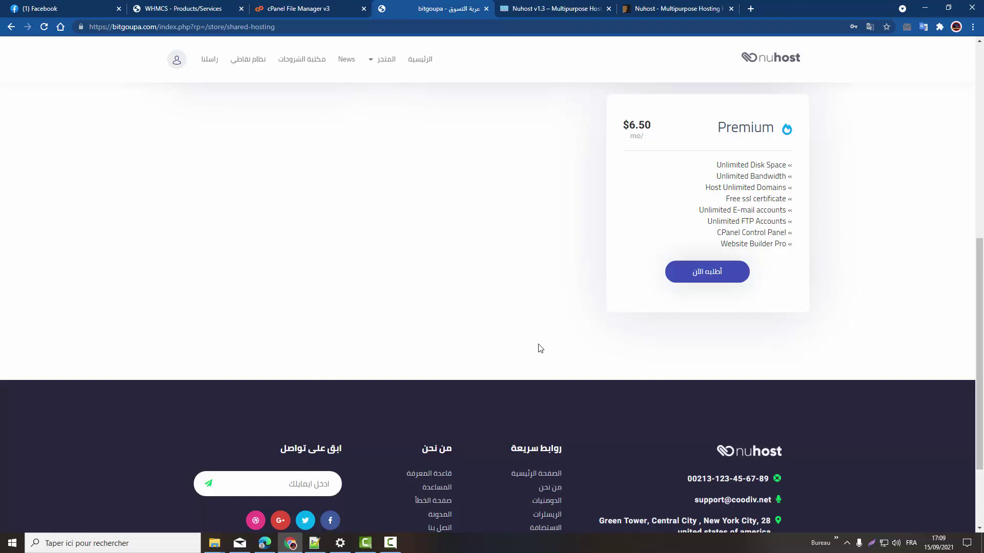
pyautogui.scroll(-2, 539, 349)
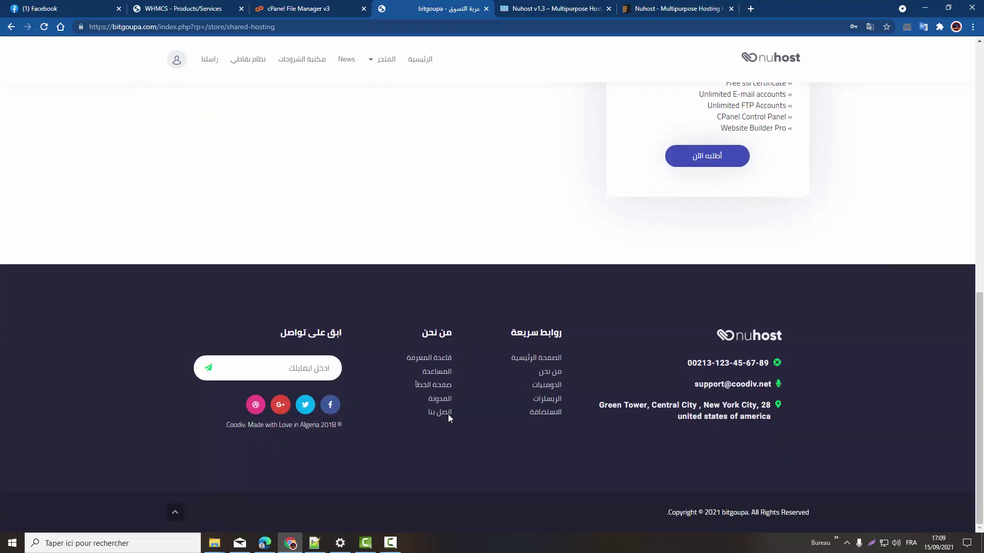